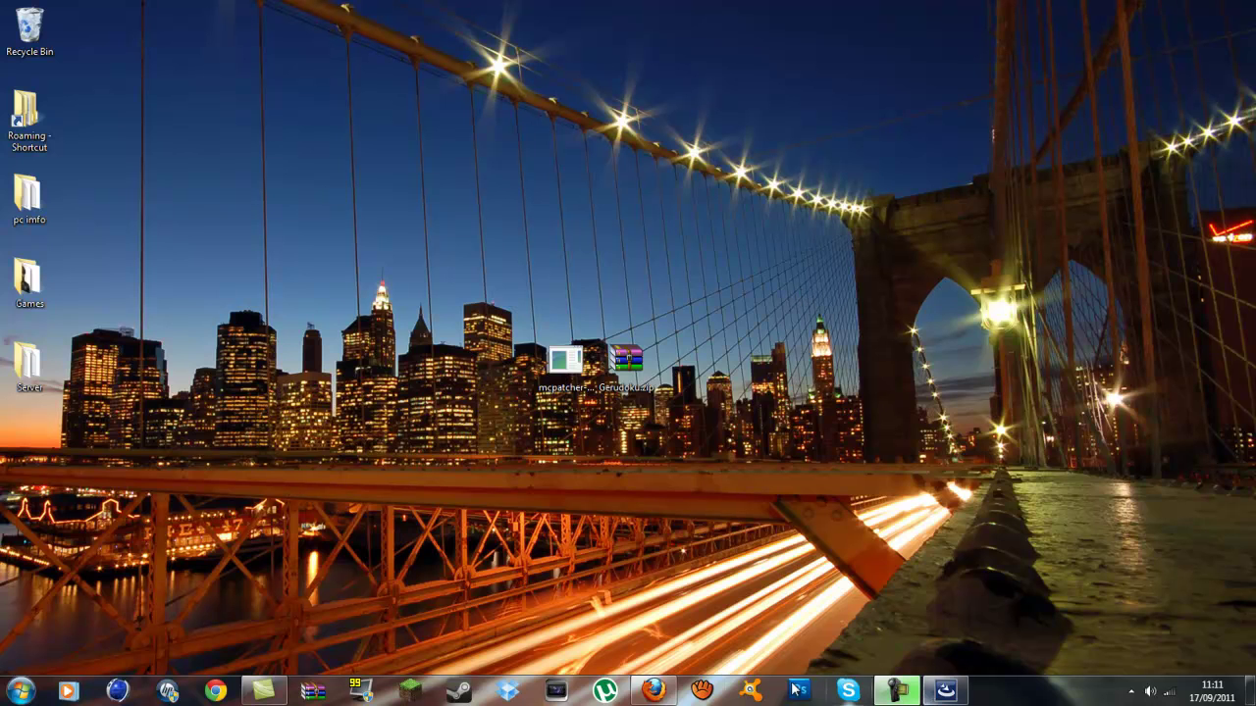
click(667, 690)
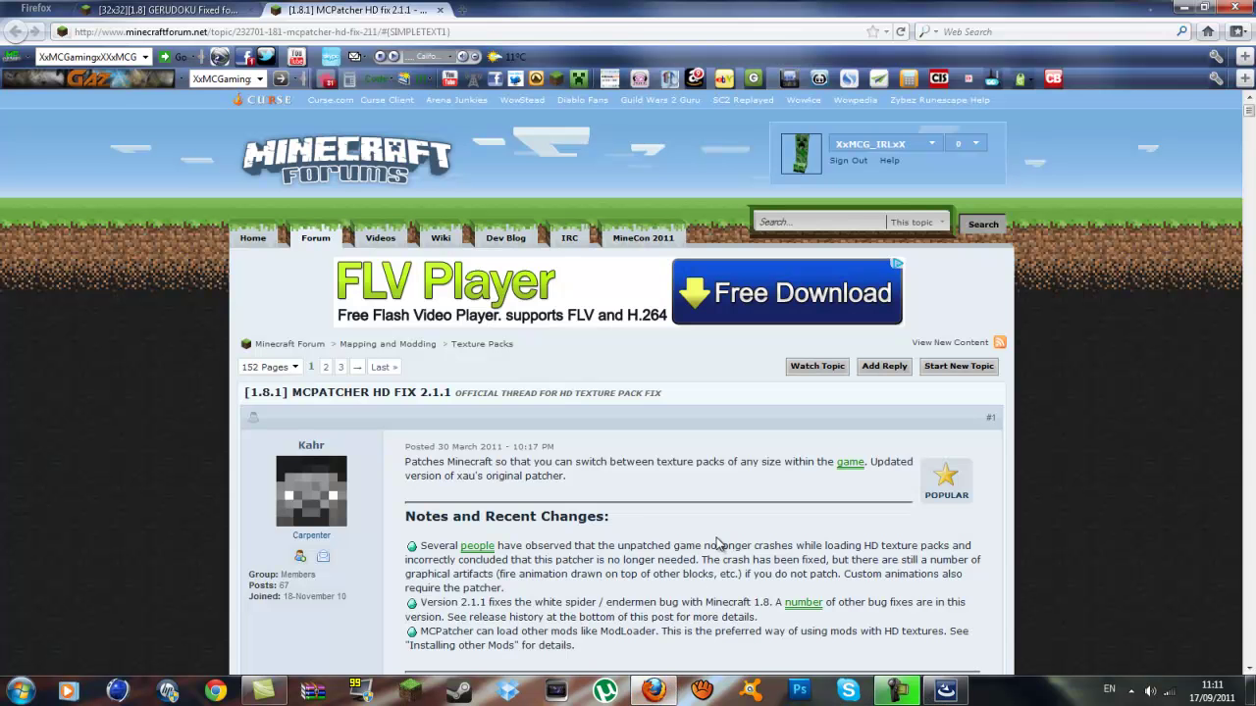
click(180, 12)
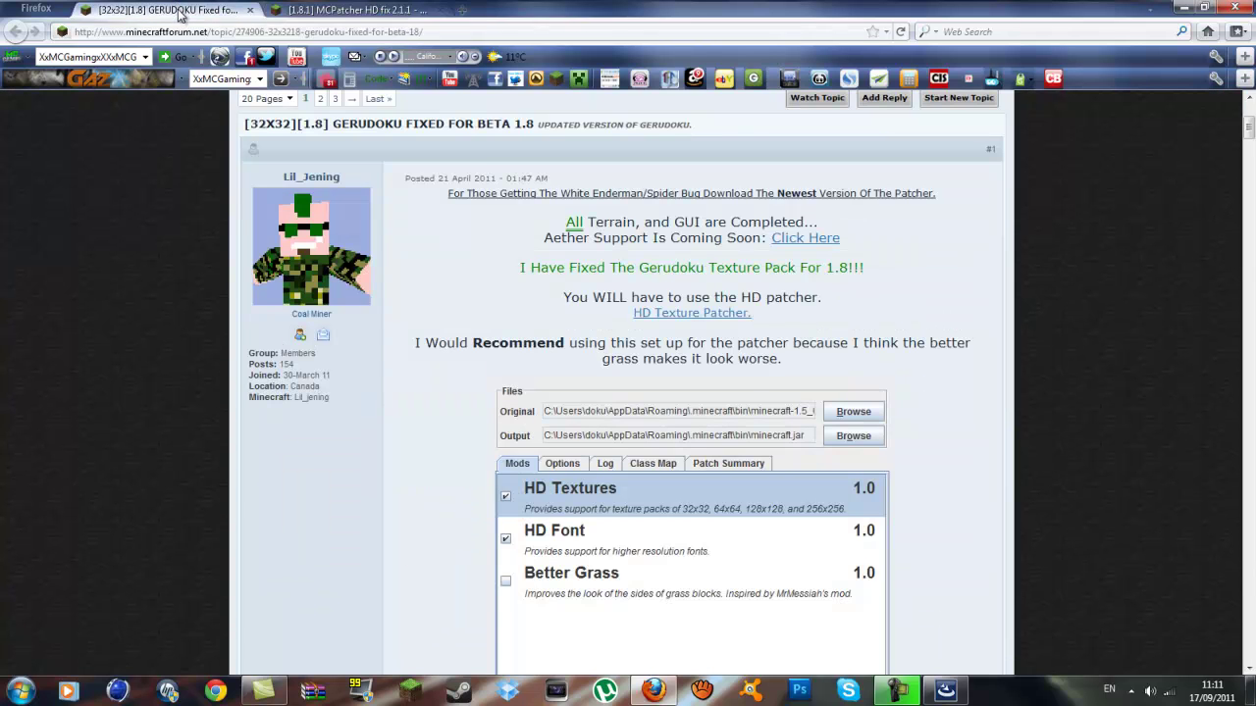
scroll(579, 579, up, 5)
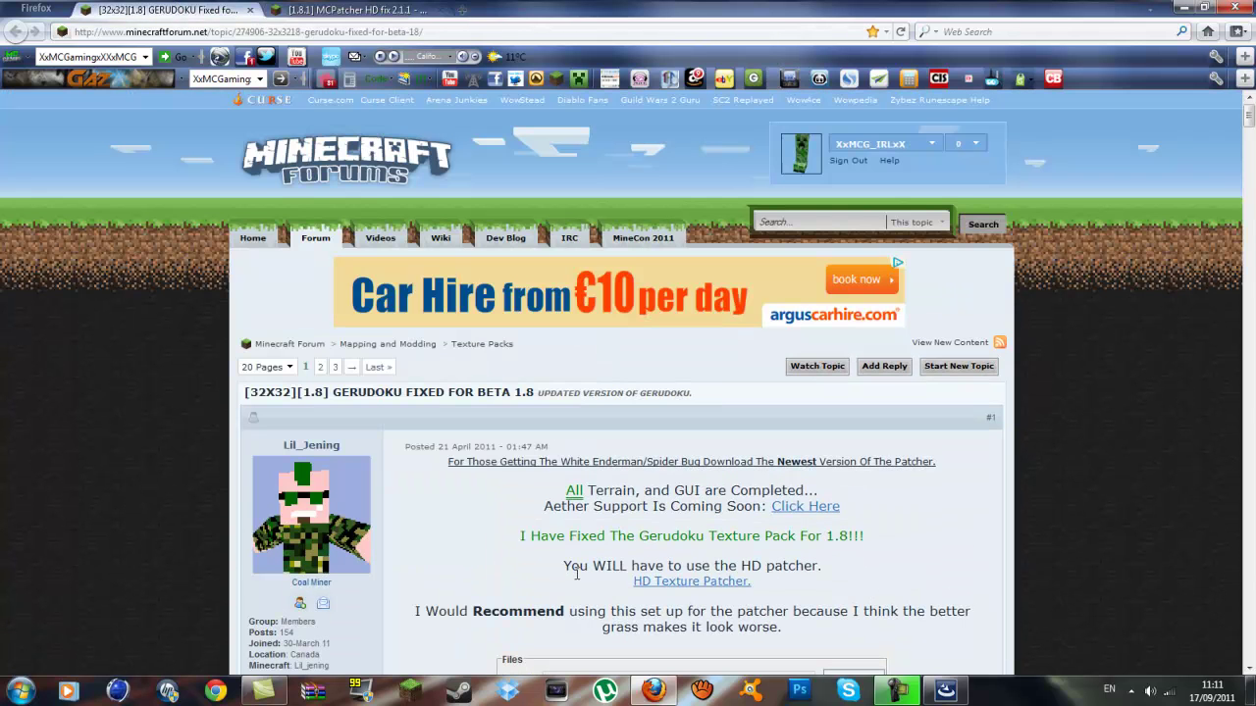
scroll(428, 393, down, 10)
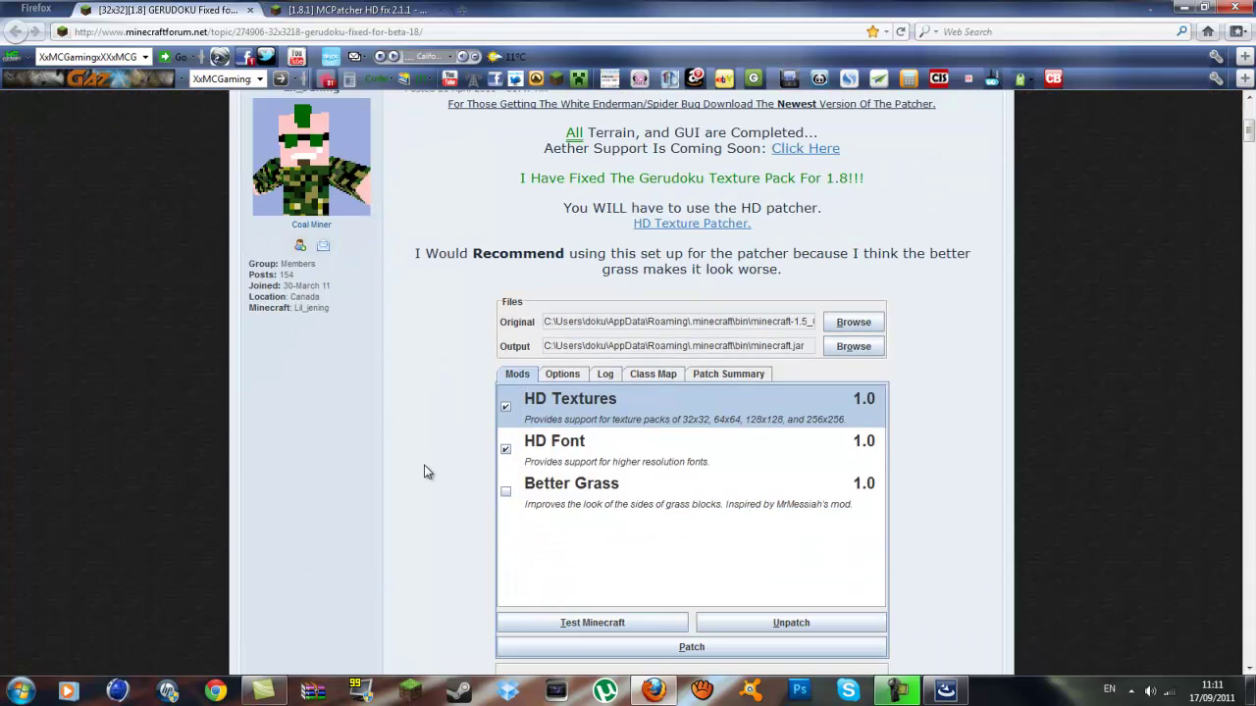
scroll(424, 478, down, 3)
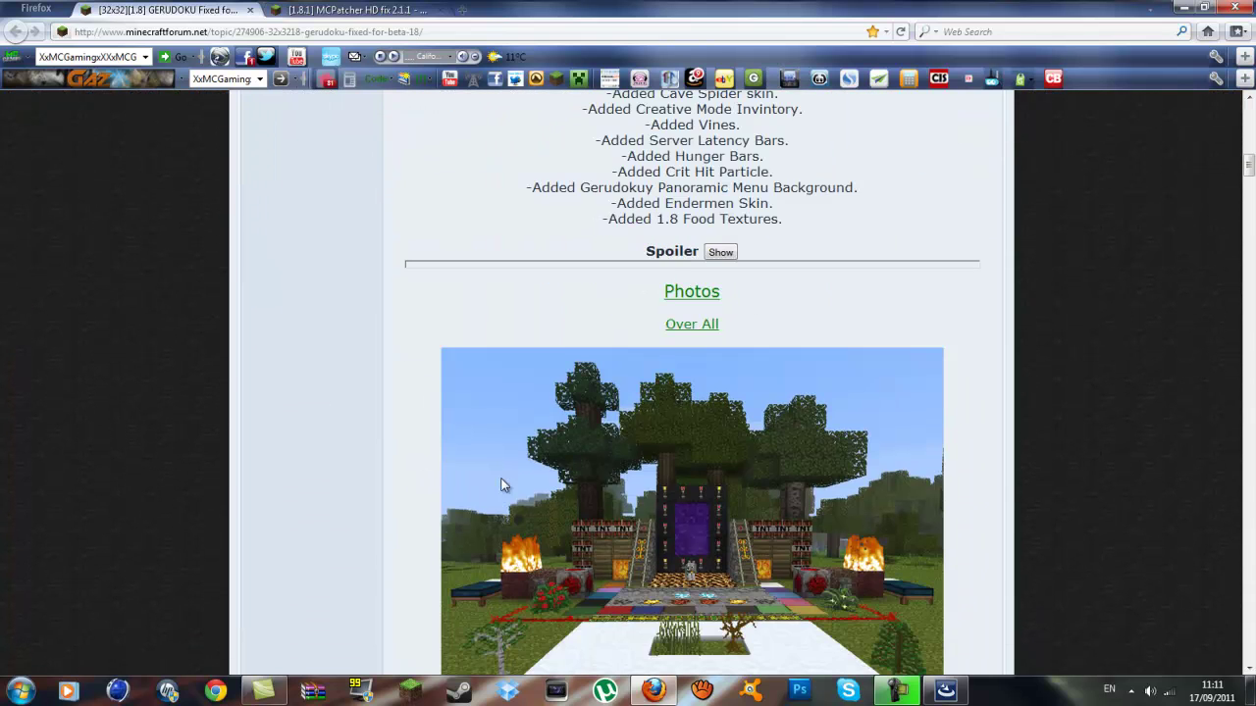
scroll(529, 484, down, 3)
scroll(529, 482, up, 2)
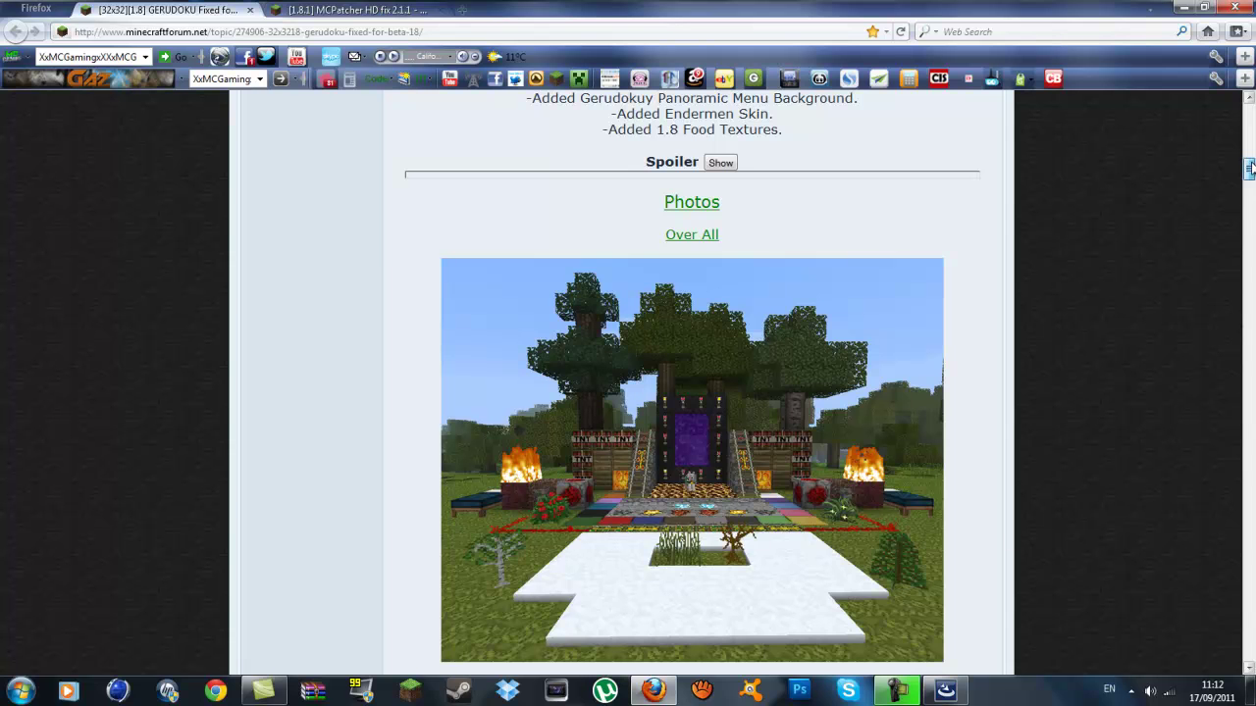
drag(1248, 169, 1248, 249)
scroll(956, 372, down, 8)
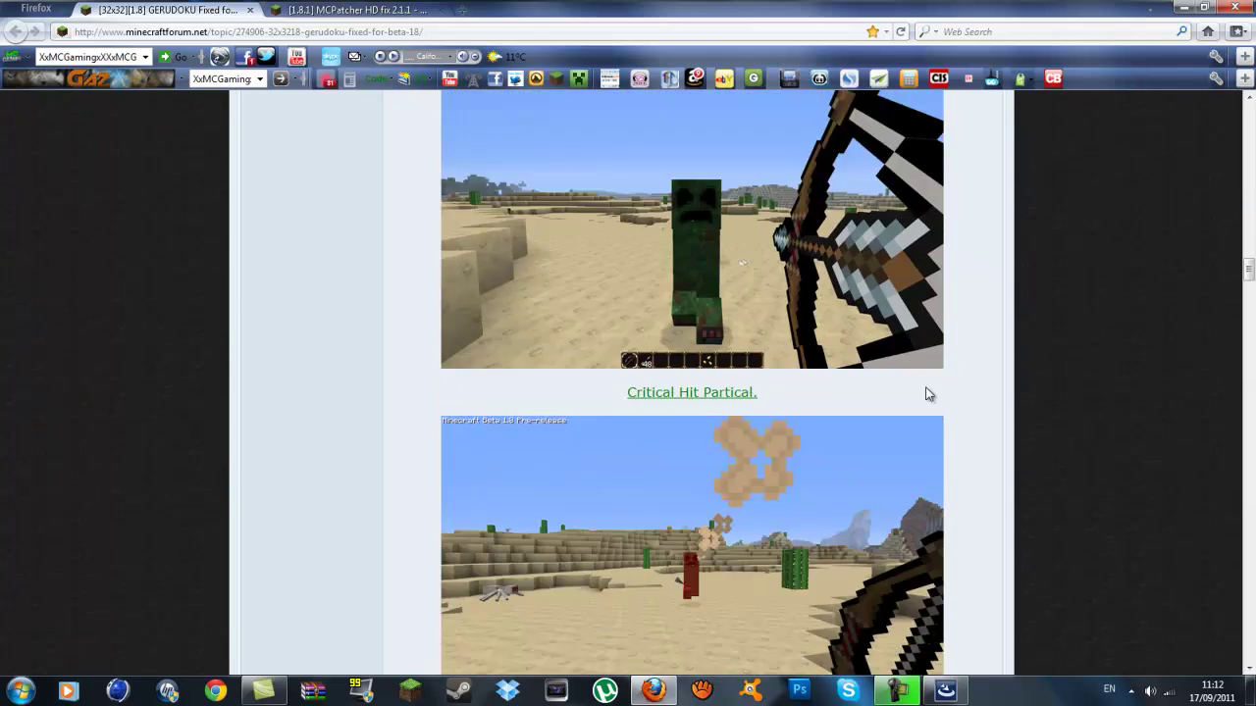
scroll(926, 392, down, 6)
scroll(928, 393, up, 5)
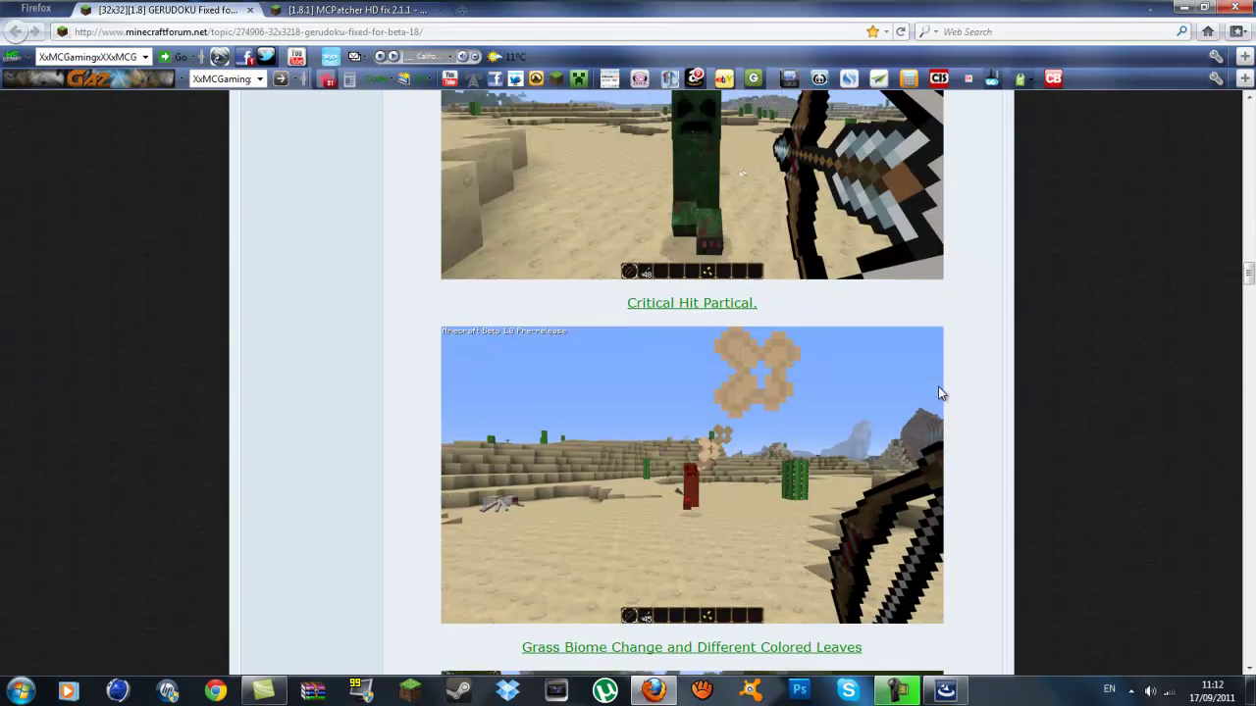
scroll(938, 392, up, 12)
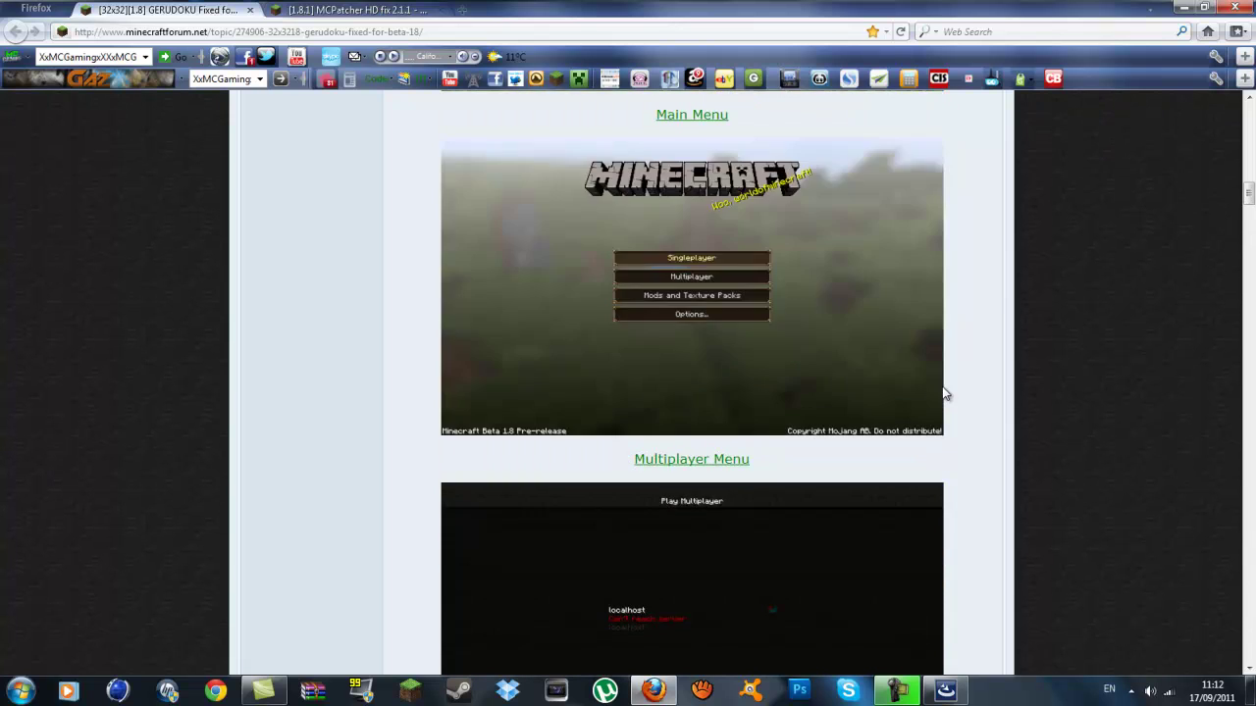
scroll(942, 393, up, 10)
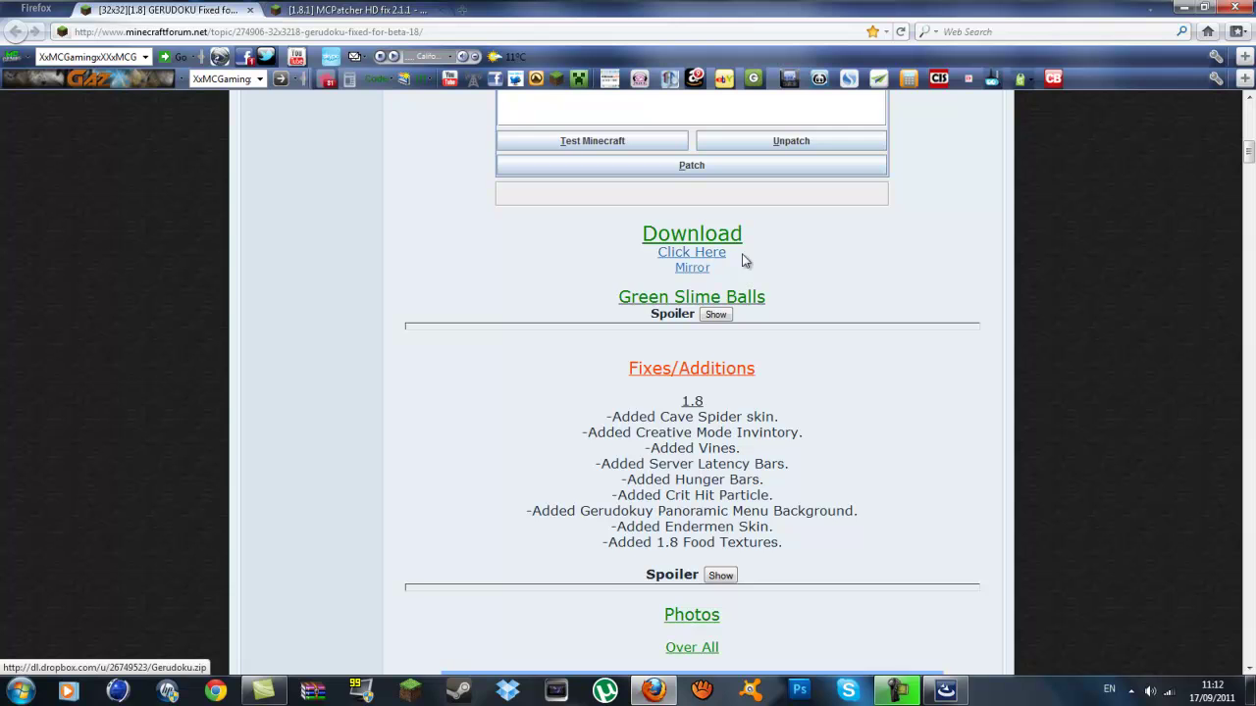
scroll(765, 324, up, 5)
scroll(774, 339, up, 5)
scroll(770, 363, down, 3)
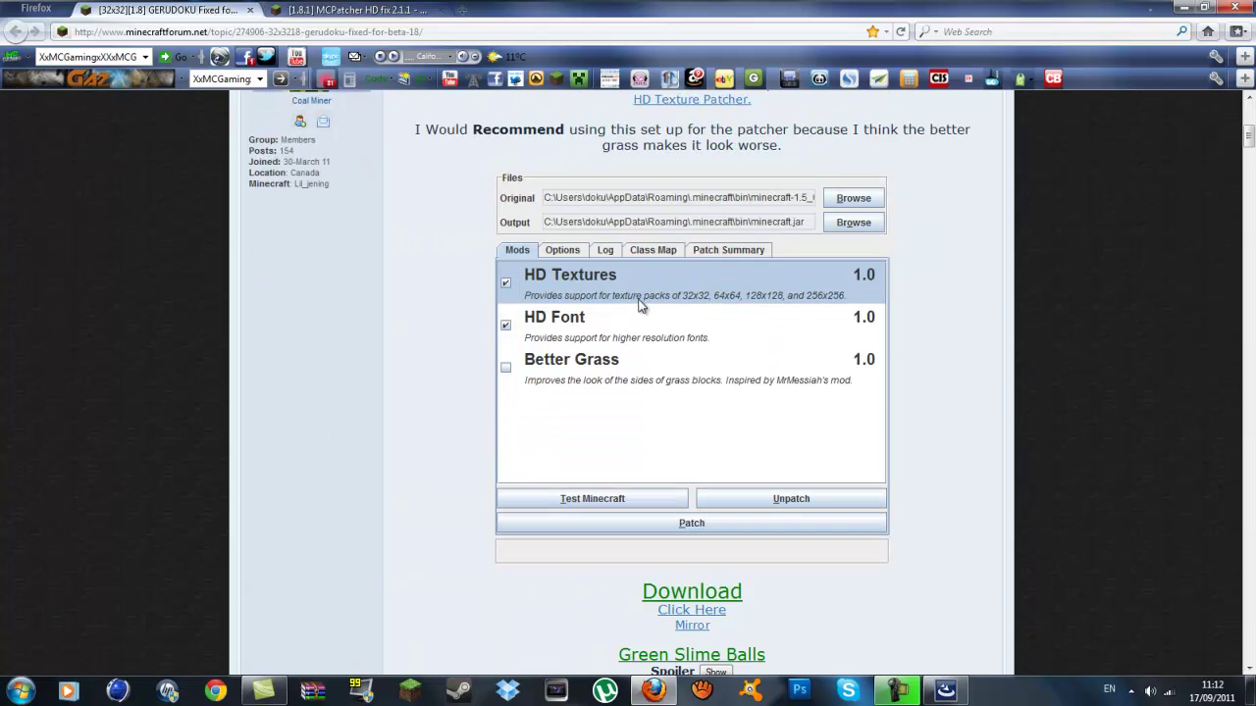
scroll(597, 333, up, 5)
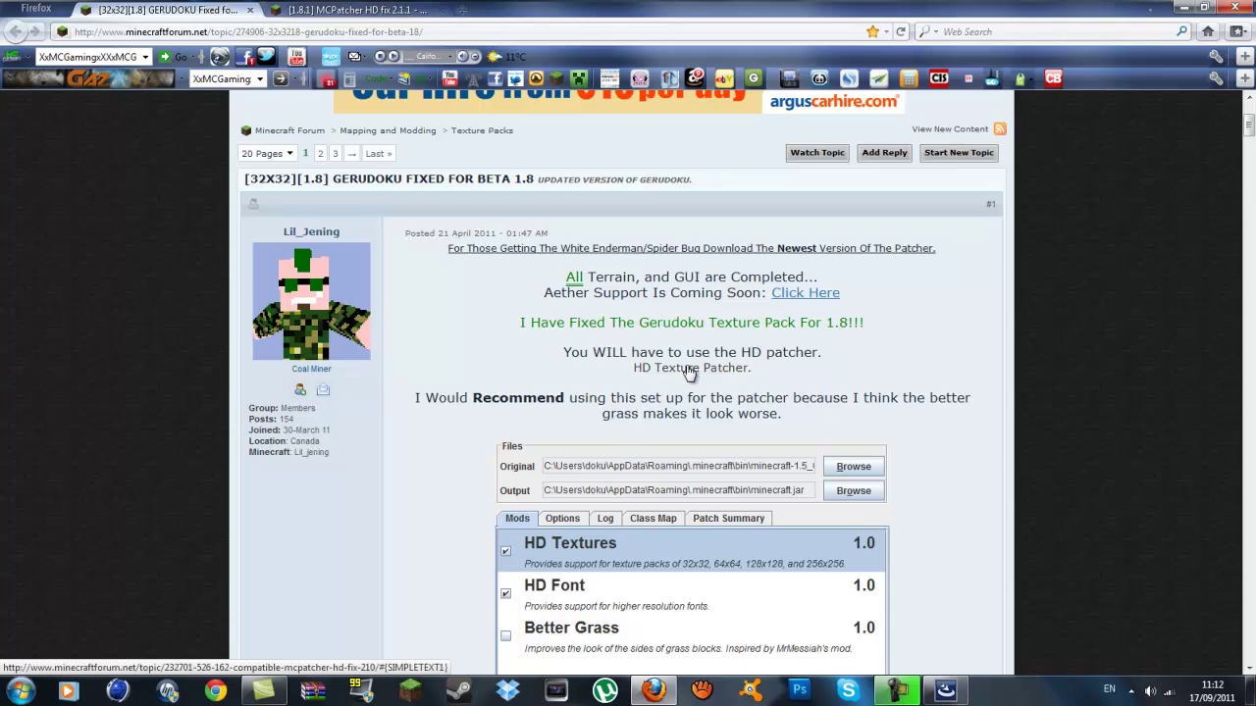
scroll(687, 363, up, 4)
Download the Windows MediaFire build of MCPatcher from the HD Fix 2.1.1 thread's Downloads section.
click(390, 8)
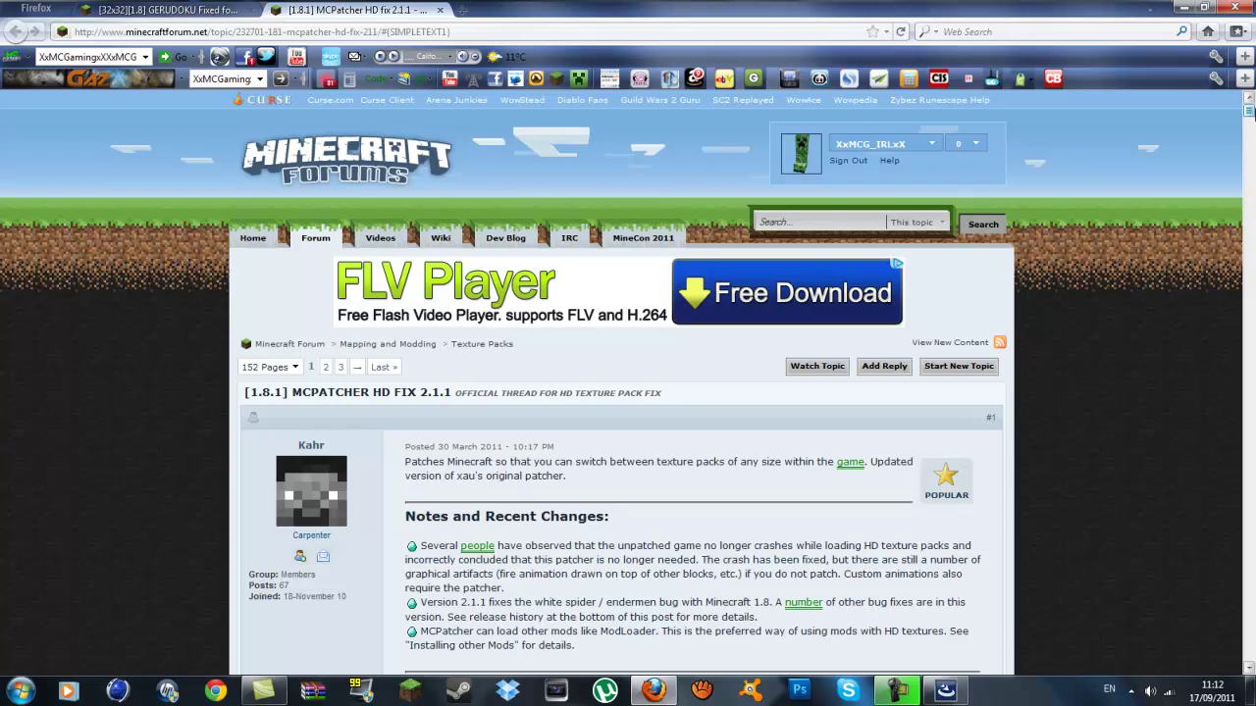
scroll(954, 332, down, 14)
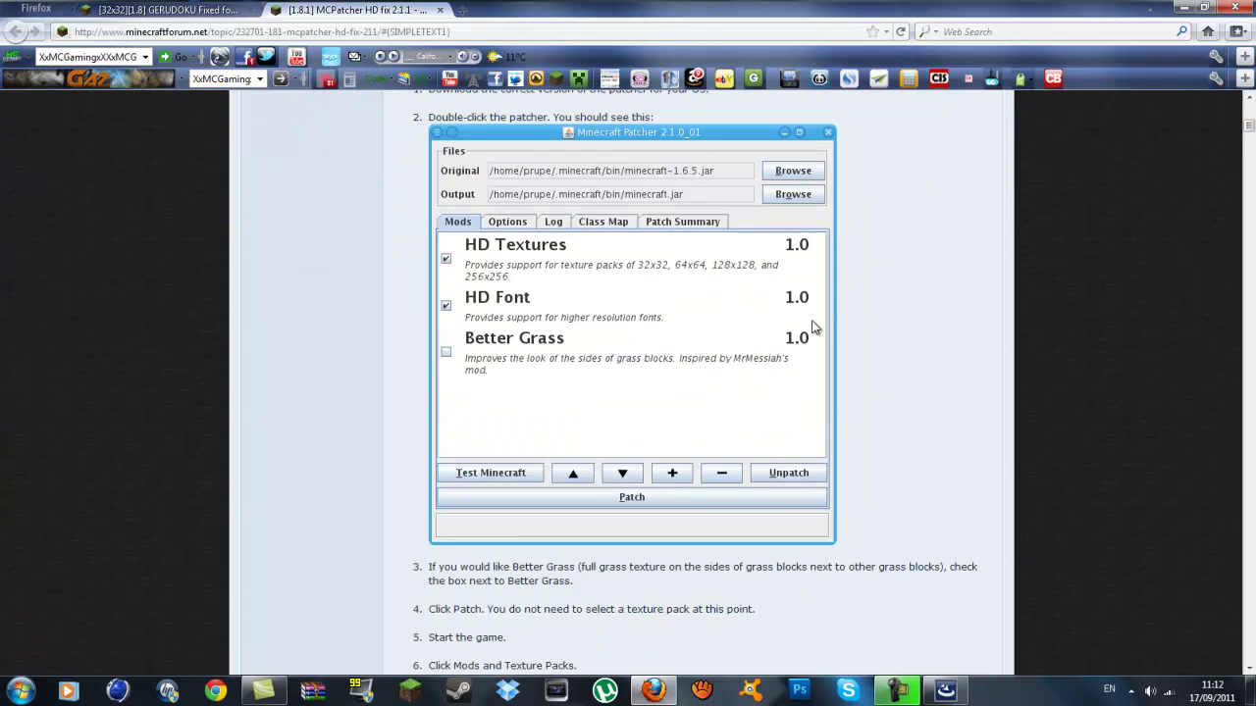
scroll(519, 442, down, 20)
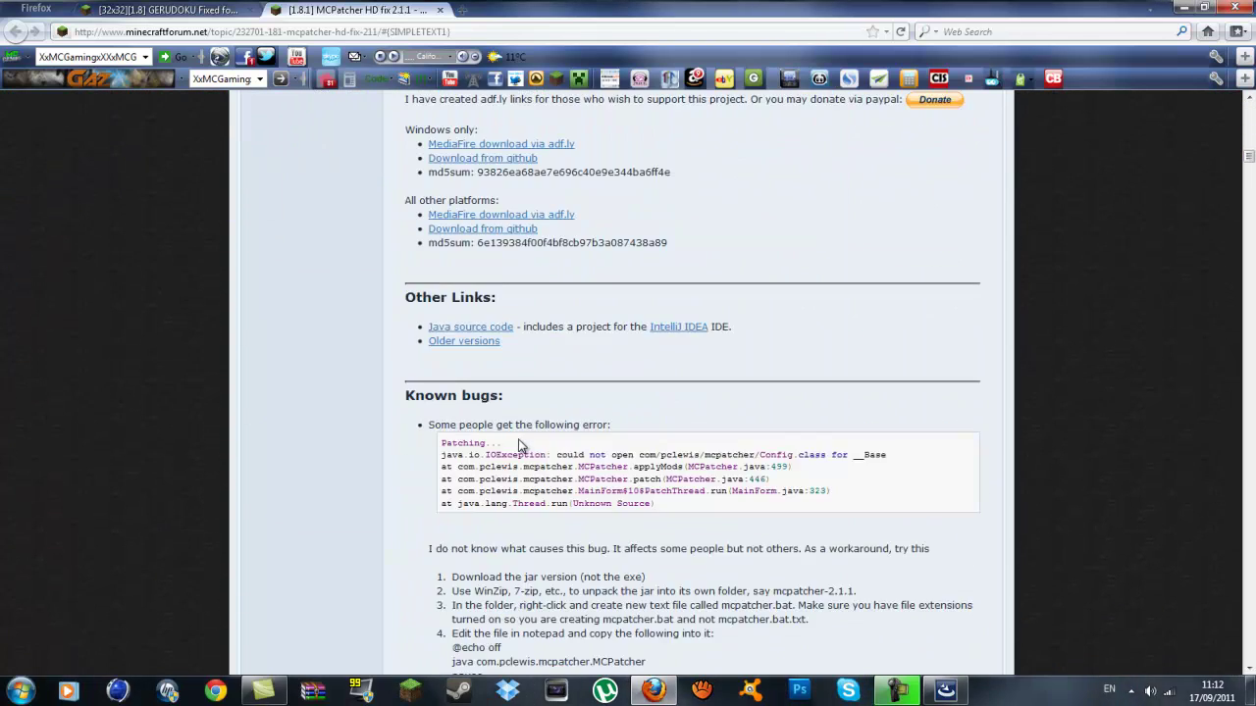
scroll(519, 443, up, 3)
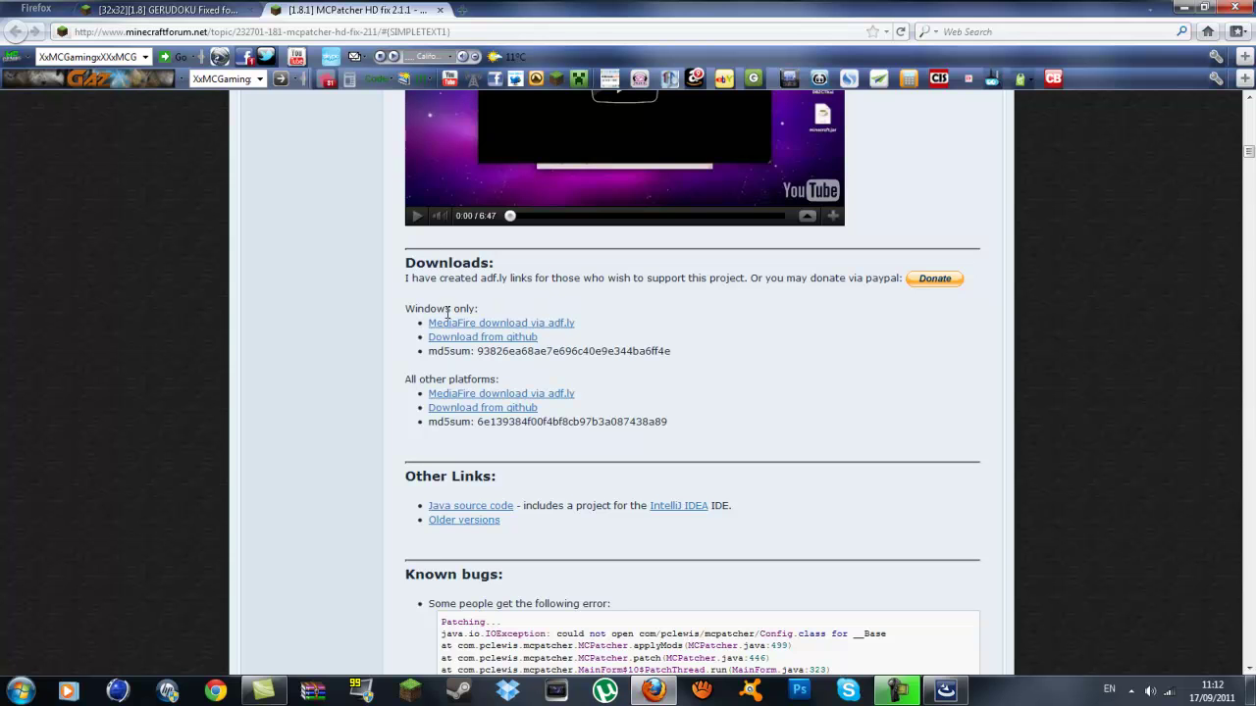
click(481, 322)
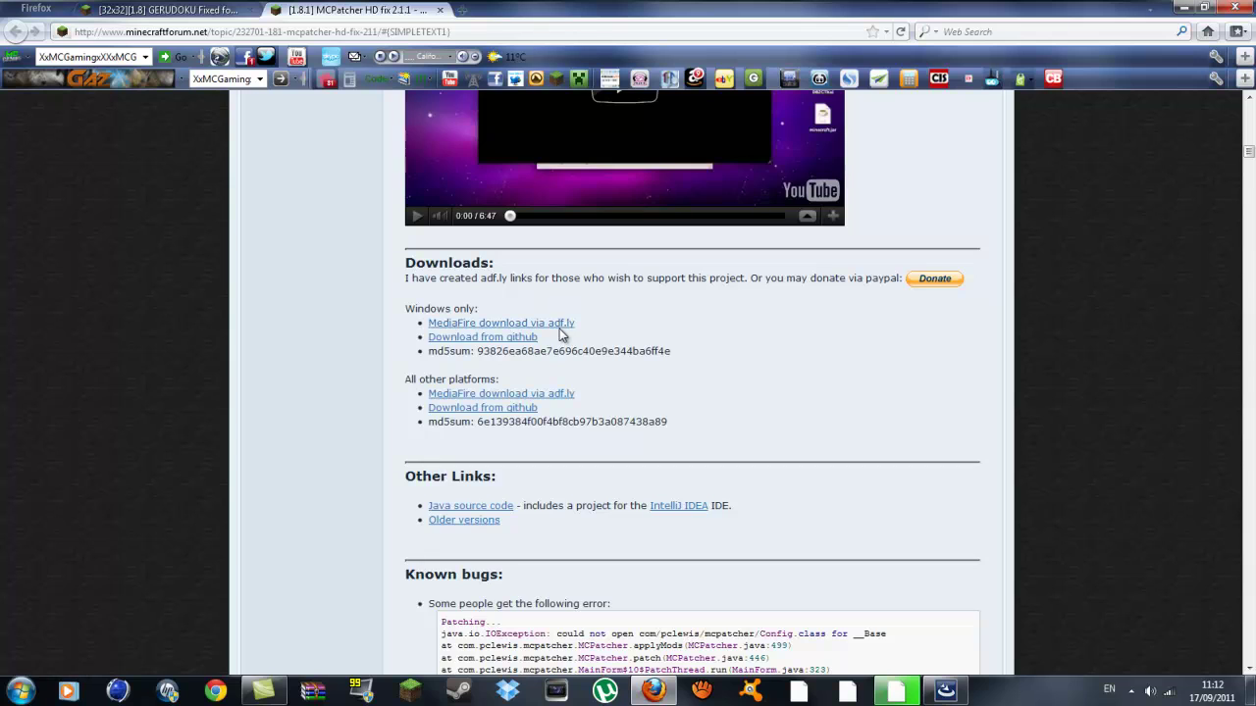
scroll(402, 299, up, 15)
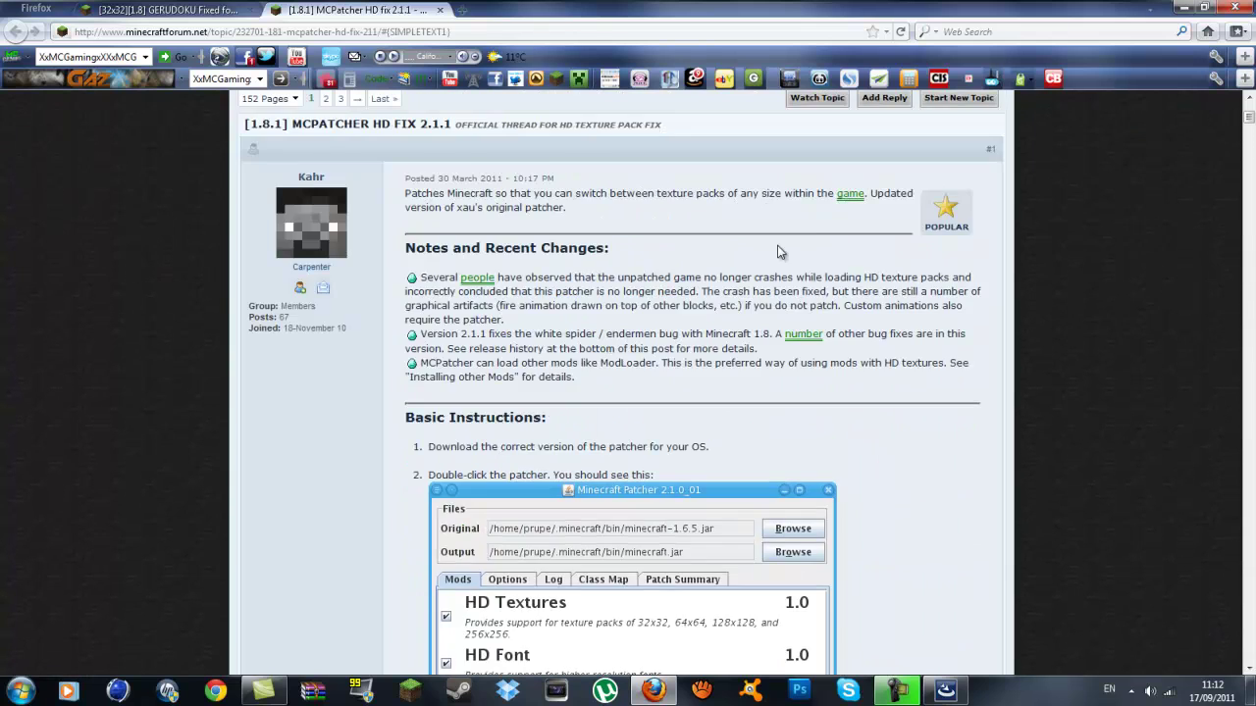
scroll(825, 341, up, 2)
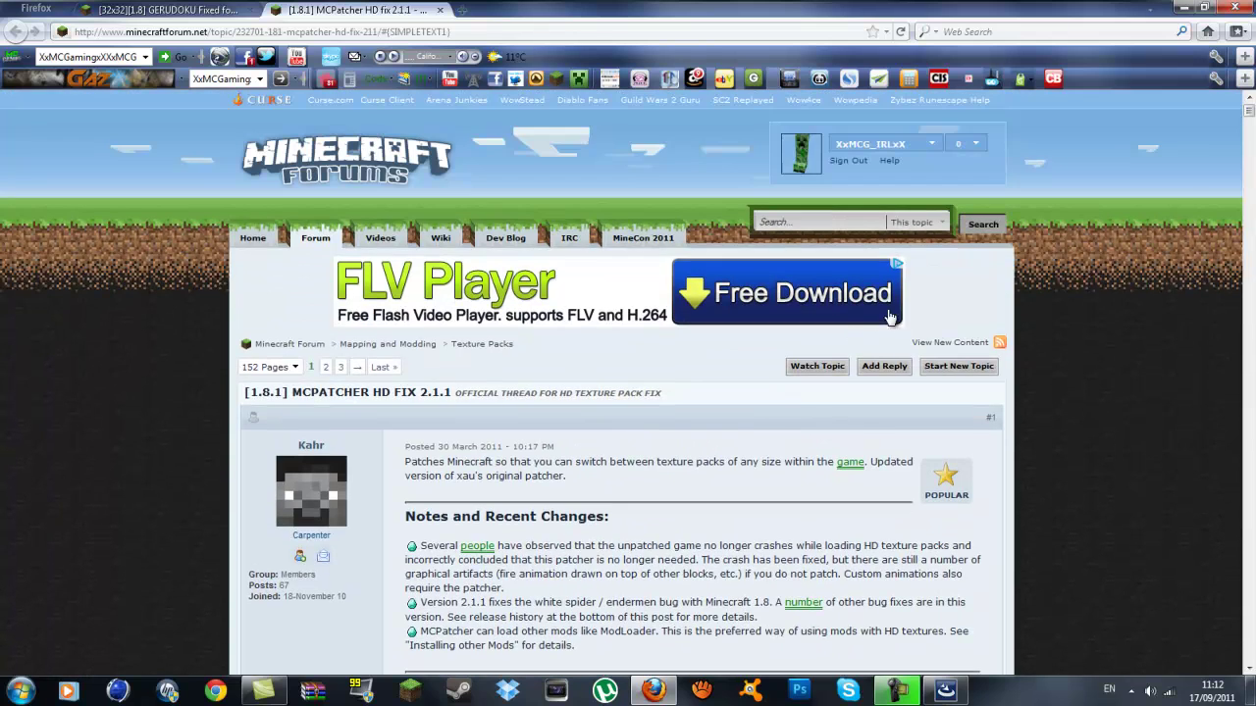
Minimize the browser to the desktop and search the Start menu for %appdata%.
click(1182, 7)
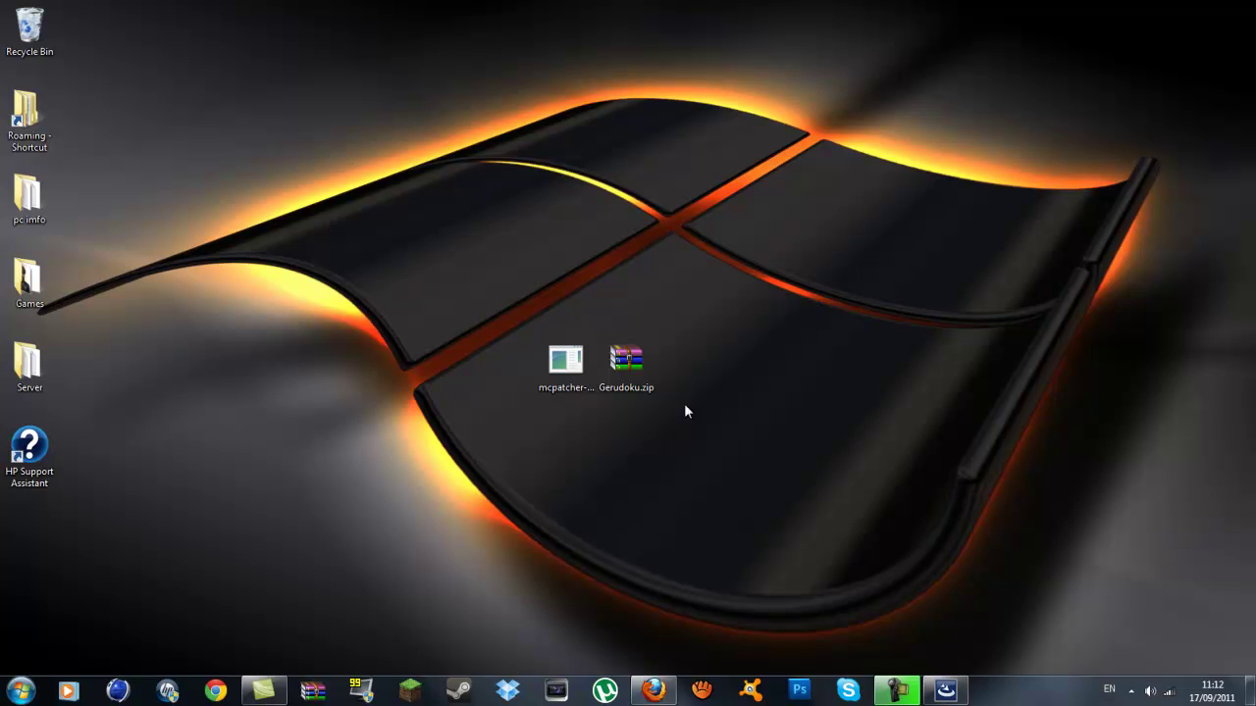
drag(684, 403, 520, 343)
click(729, 296)
click(19, 690)
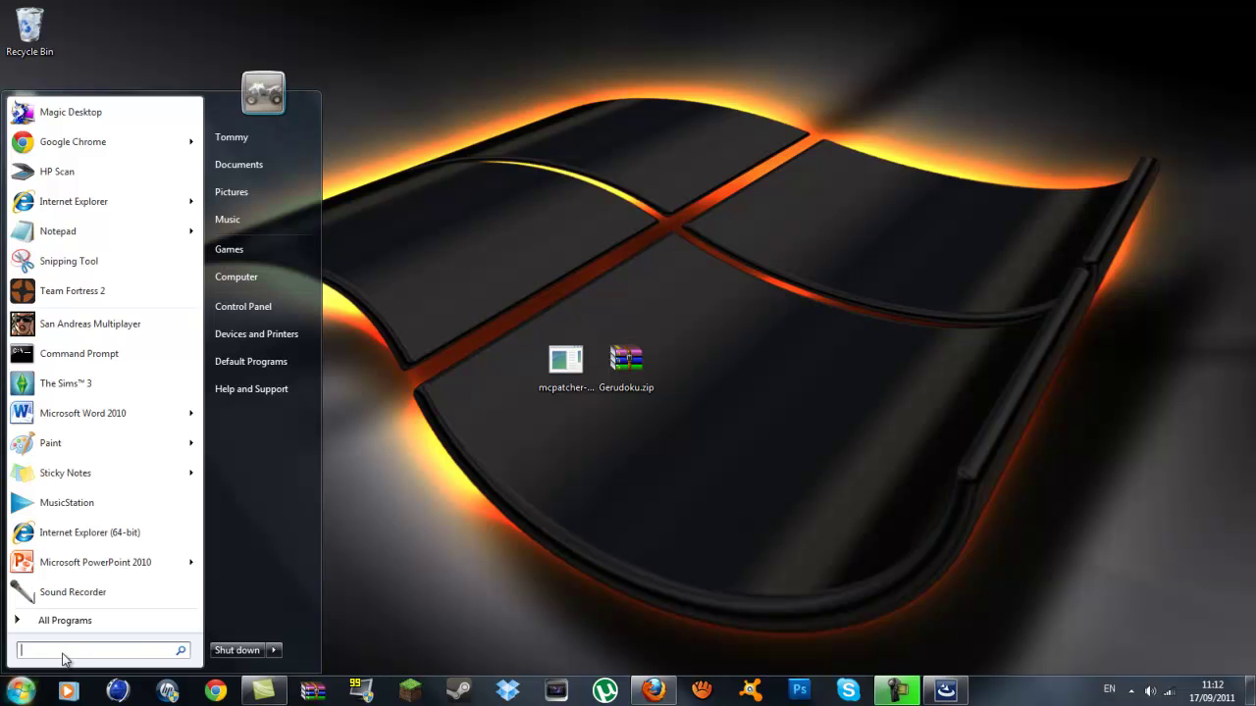
text(%app)
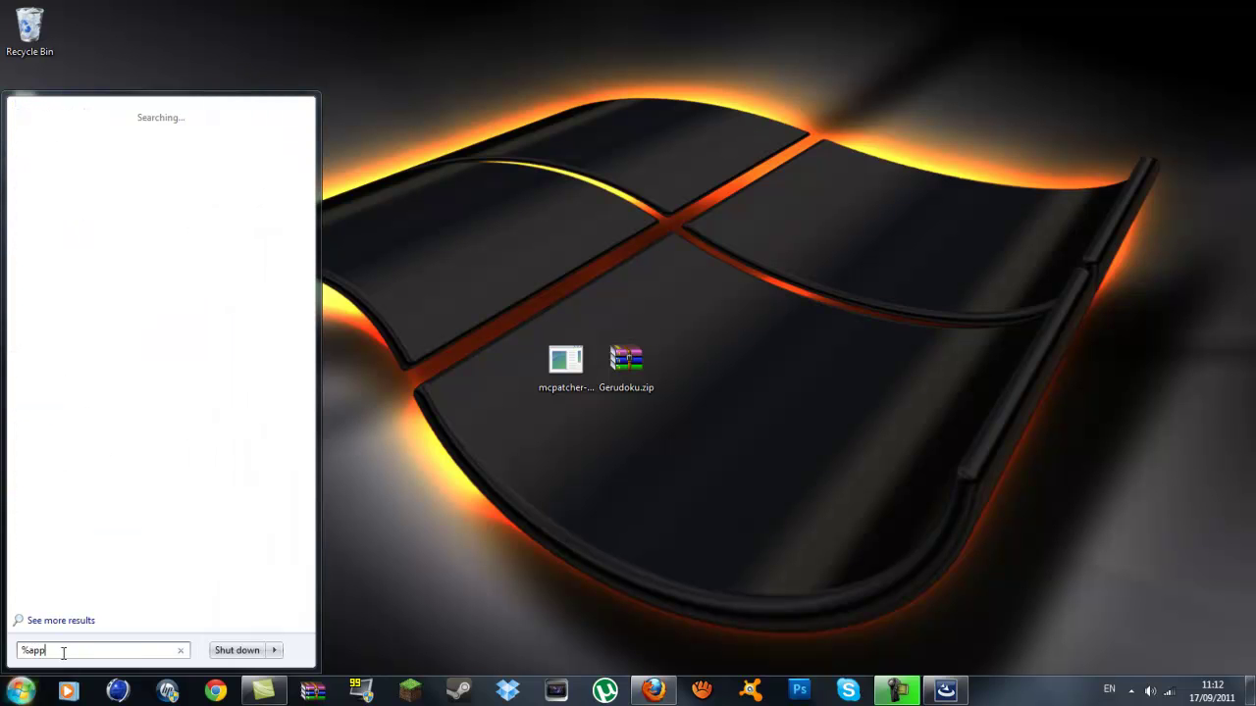
text(data%)
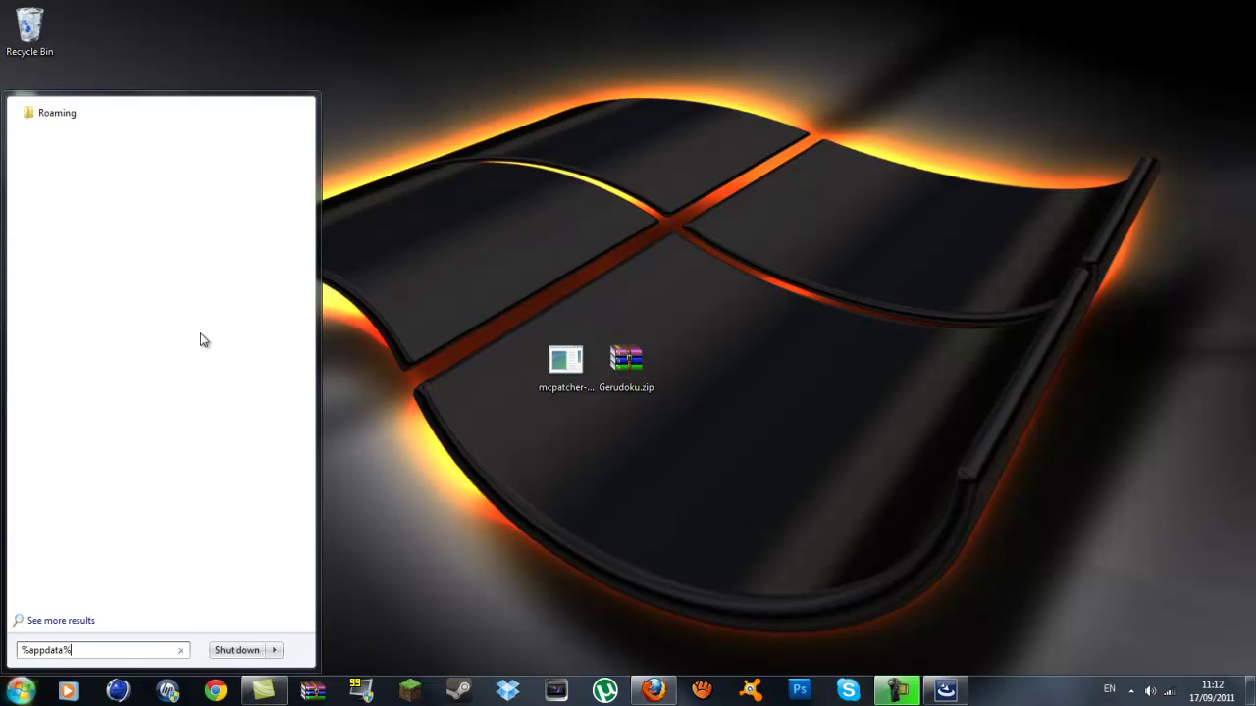
Move Gerudoku.zip from the desktop into Roaming\.minecraft\texturepacks.
click(115, 114)
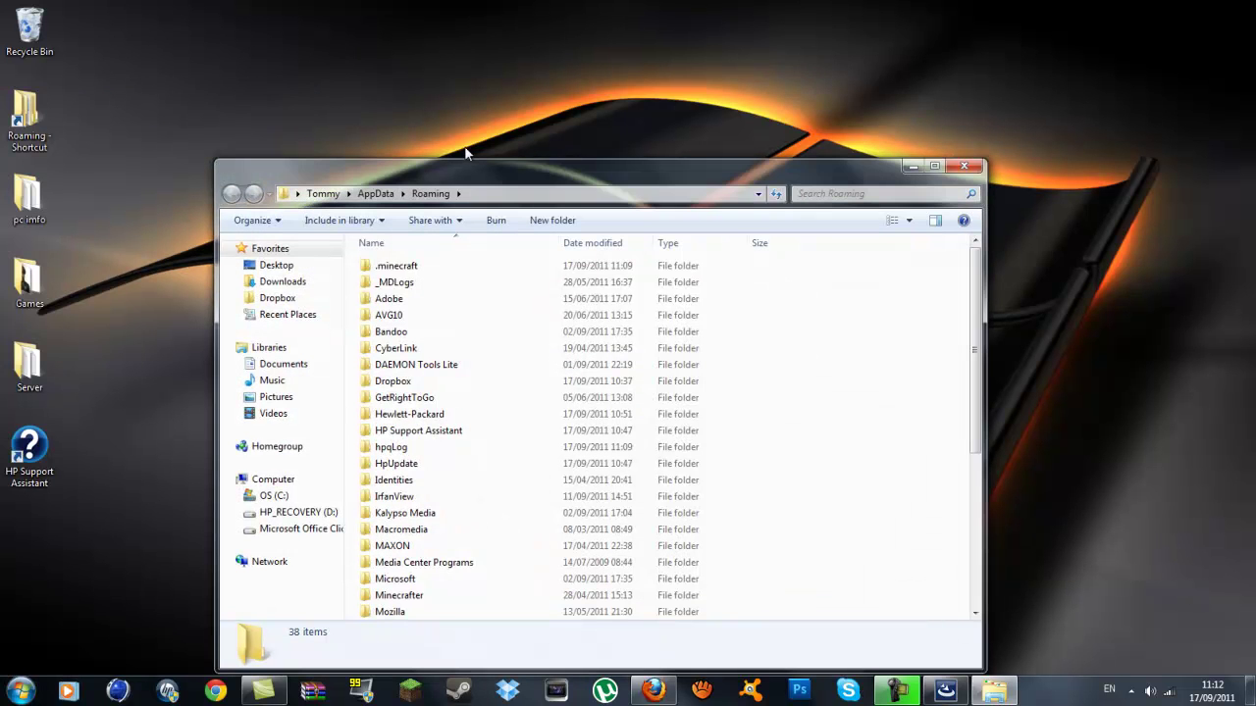
drag(505, 178, 528, 56)
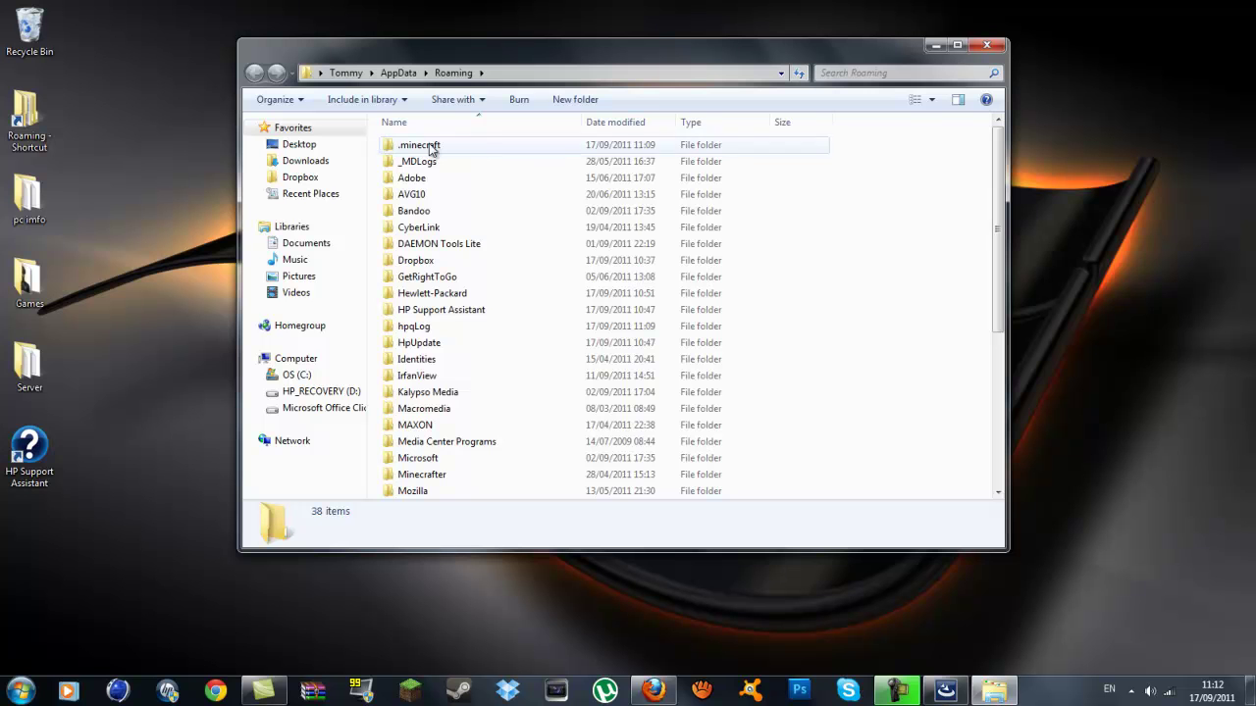
double_click(432, 144)
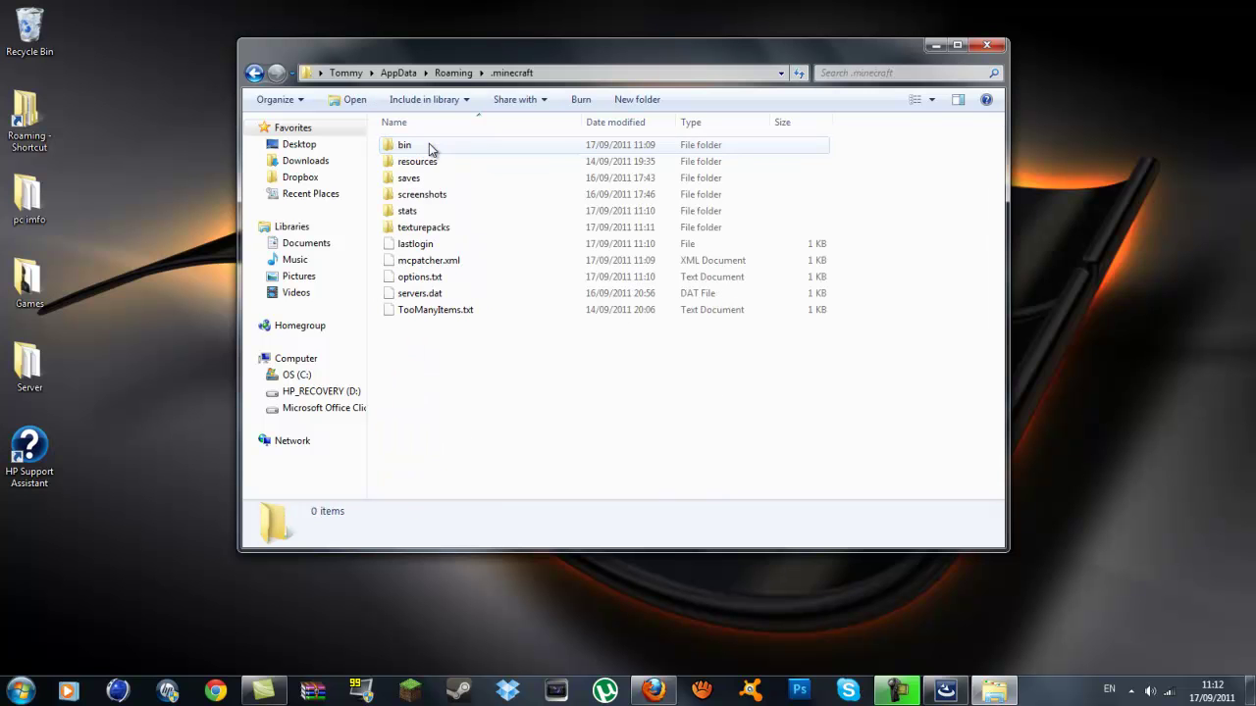
double_click(409, 227)
drag(540, 61, 526, 442)
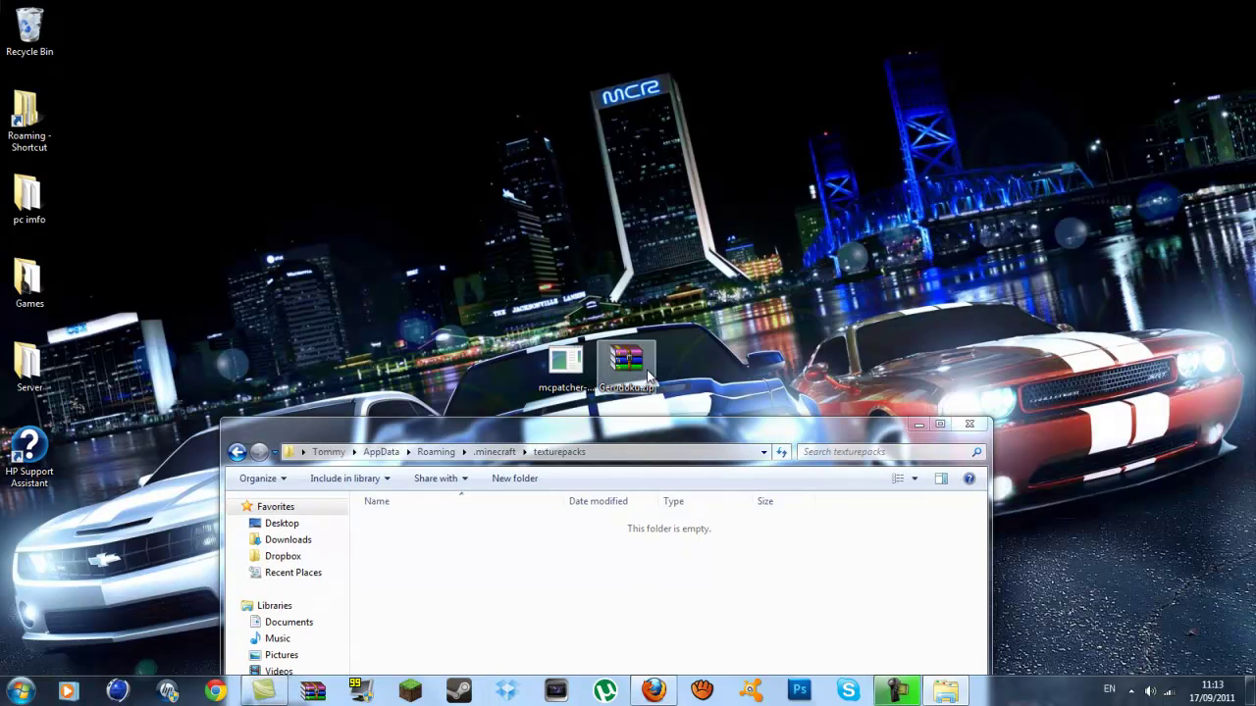
drag(639, 387, 536, 550)
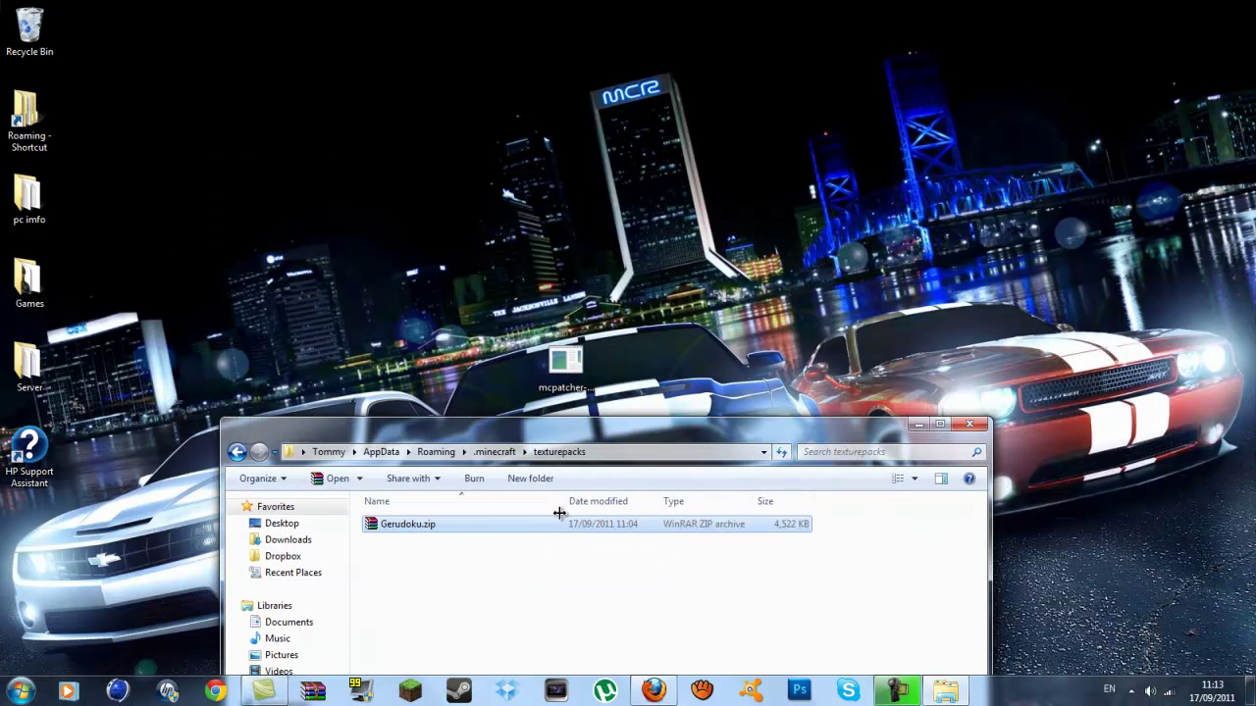
drag(701, 432, 723, 160)
Close the texturepacks window and launch MCPatcher, allowing it past the security warning.
click(978, 149)
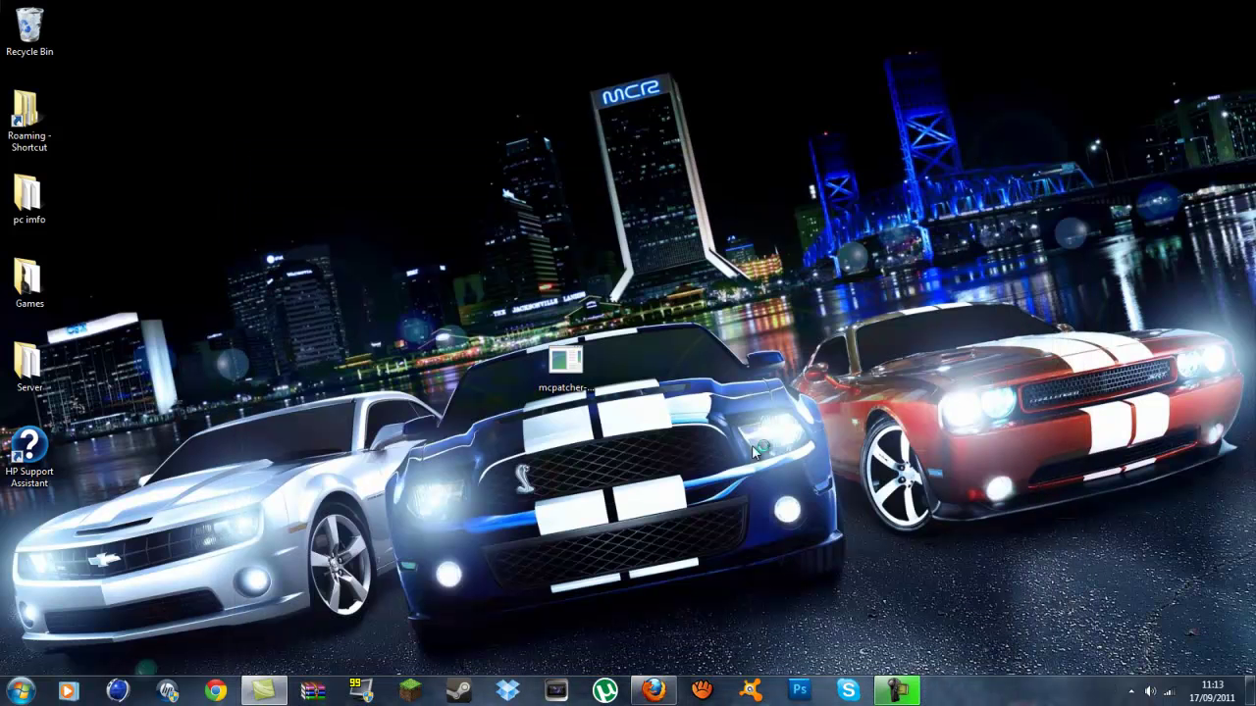
double_click(566, 363)
click(672, 361)
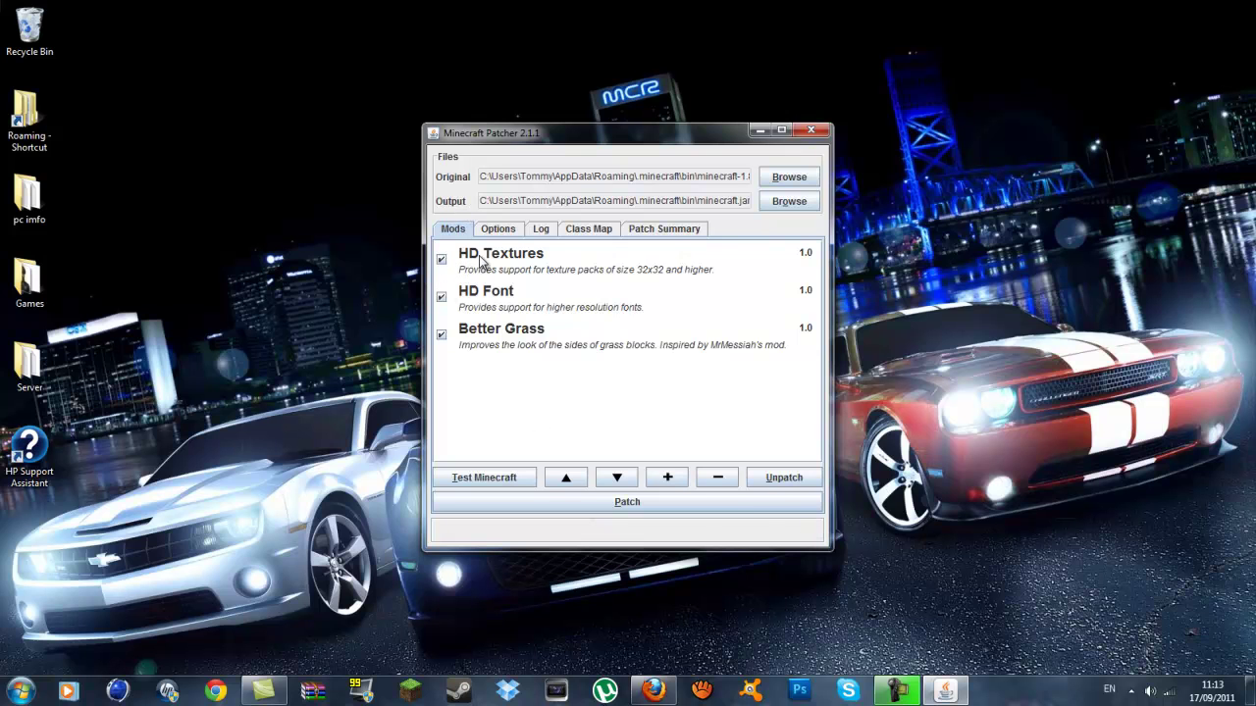
Patch minecraft.jar with HD Textures, HD Font and Better Grass all ticked.
click(441, 261)
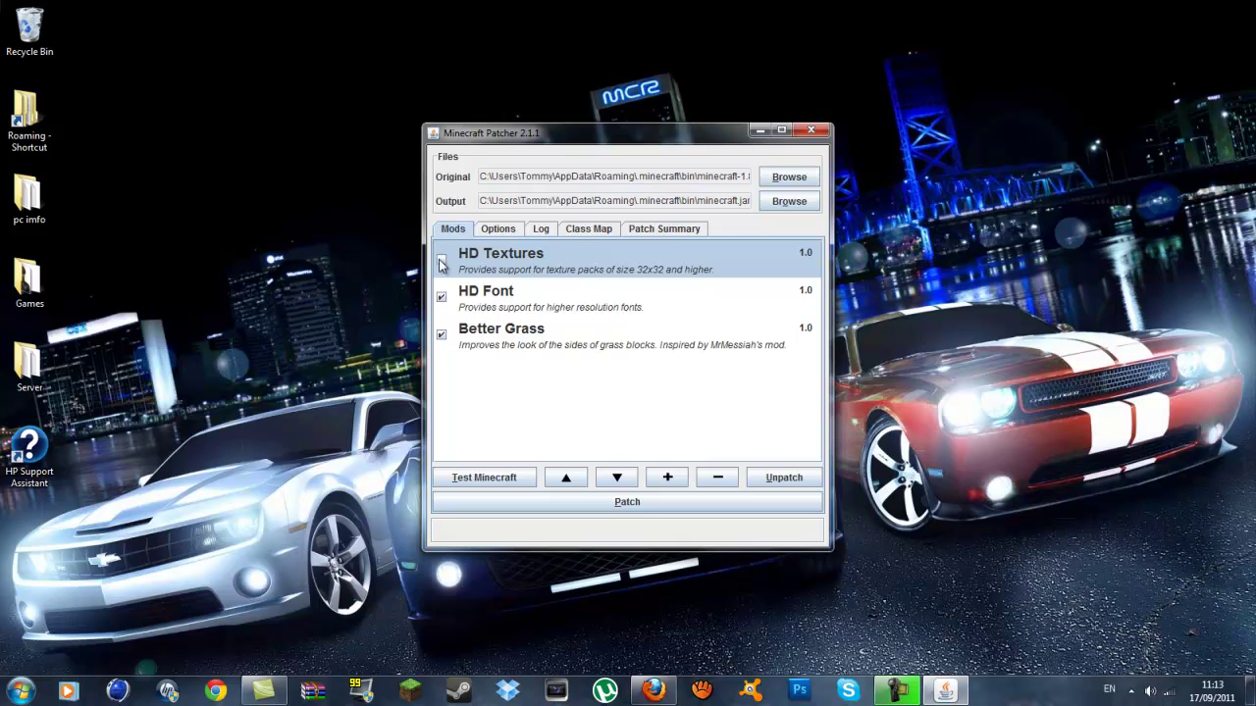
click(441, 300)
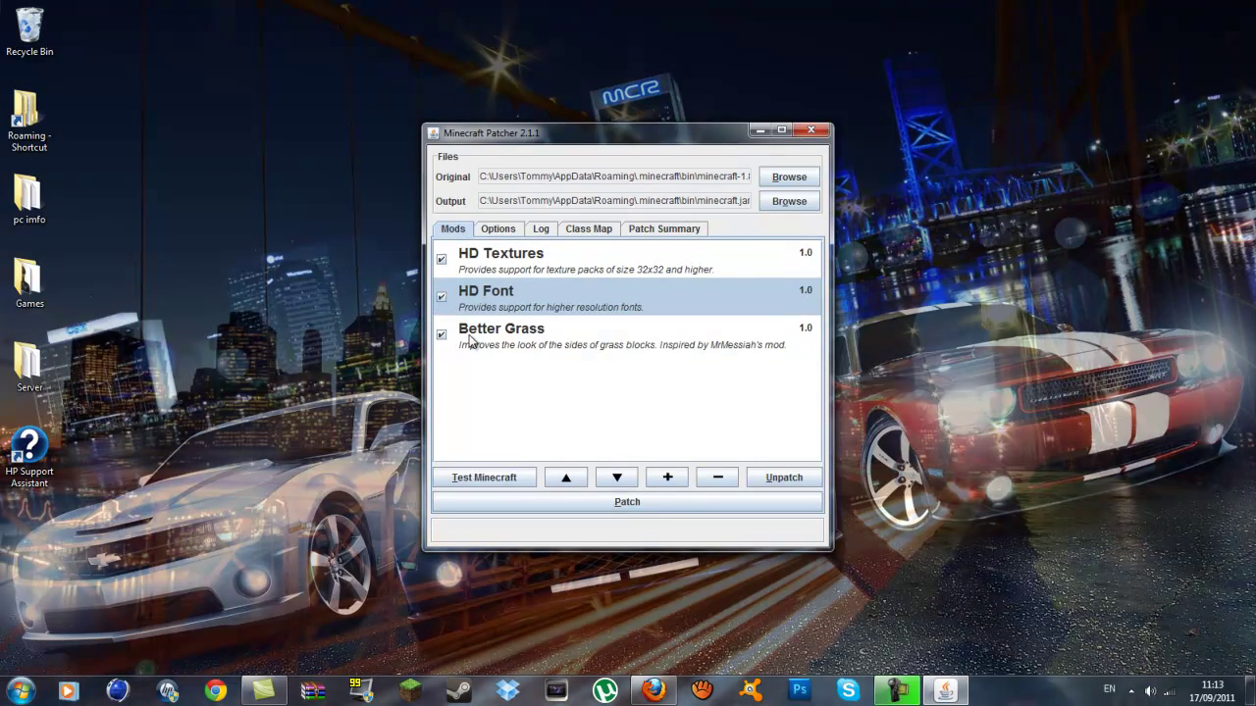
click(441, 335)
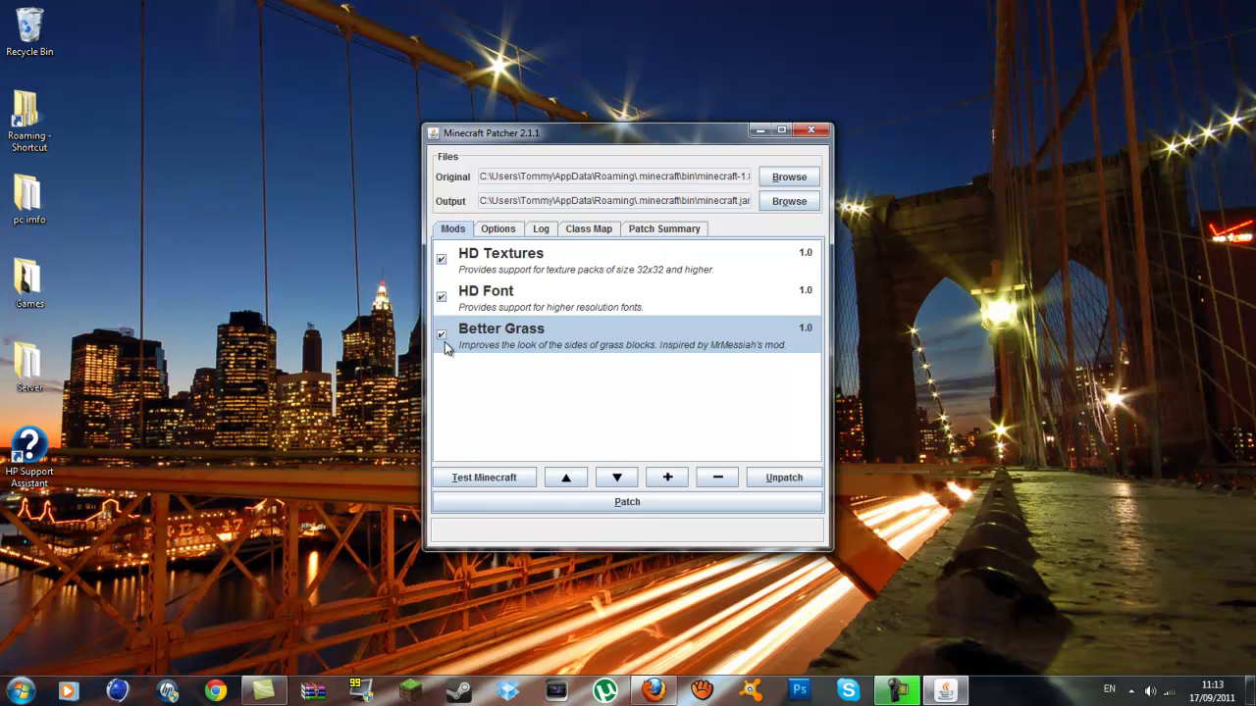
click(619, 509)
Close MCPatcher, launch Minecraft past the security warning, and log in to reach the Beta 1.8.1 menu.
click(810, 131)
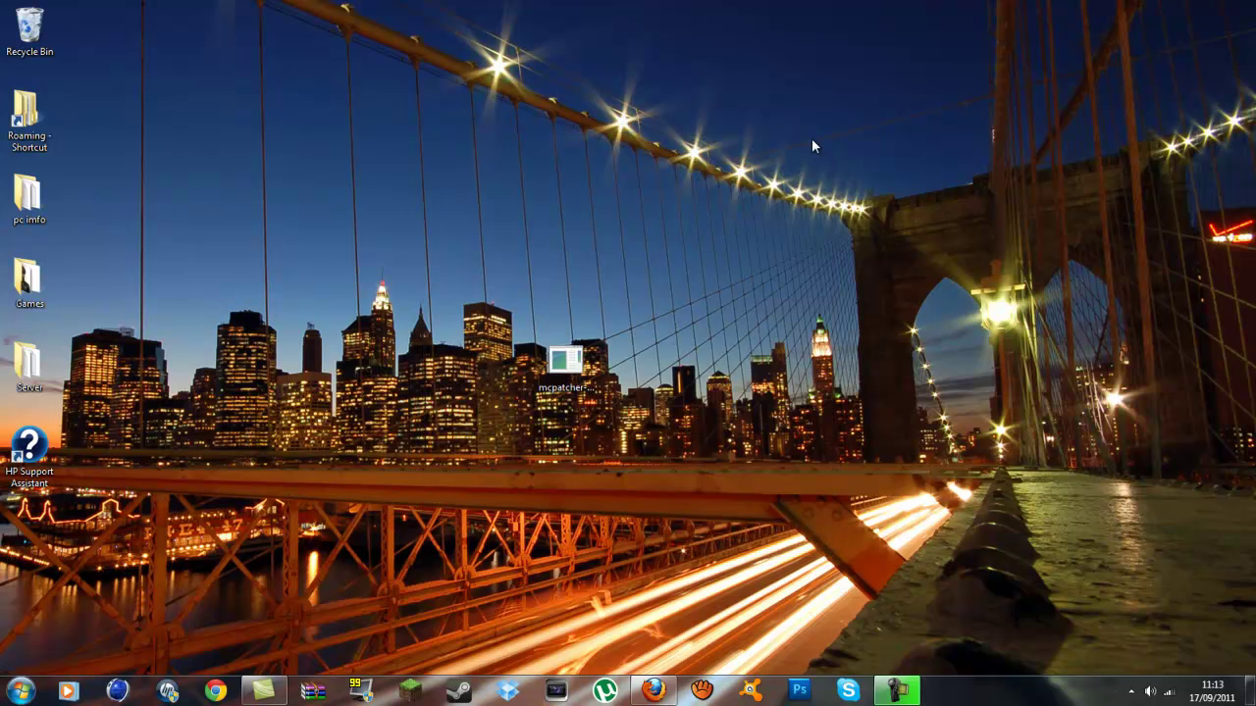
click(410, 691)
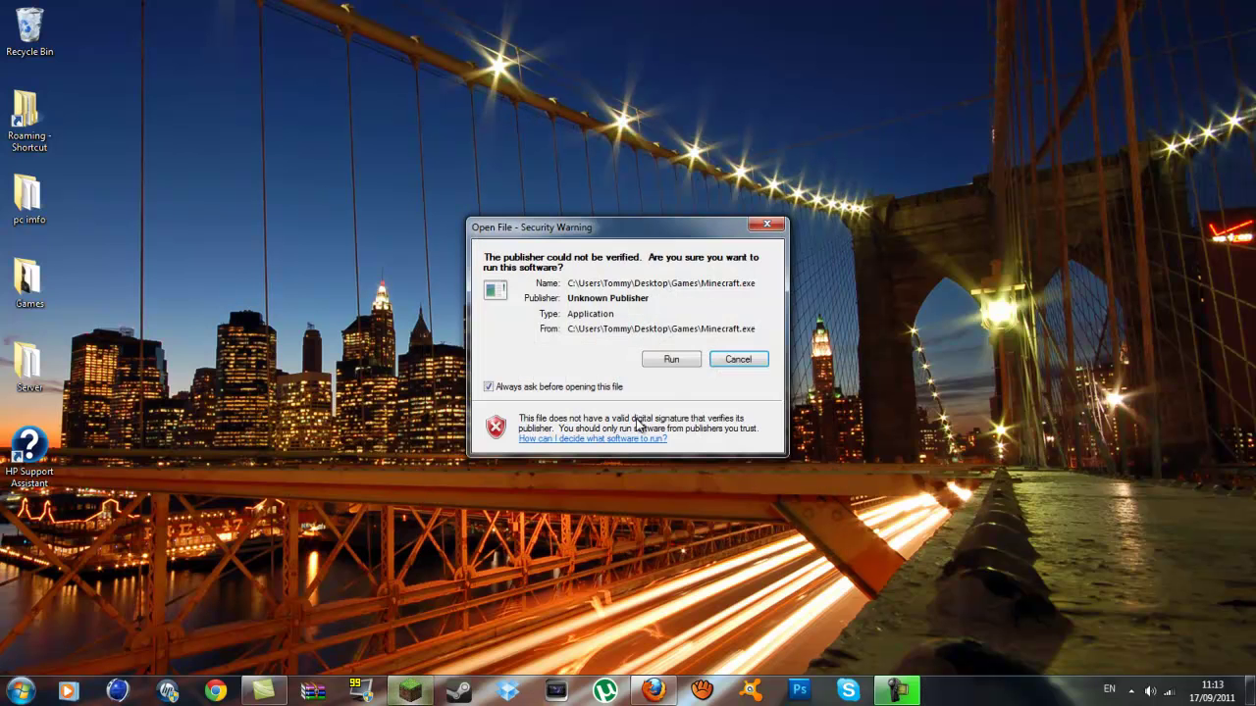
click(669, 360)
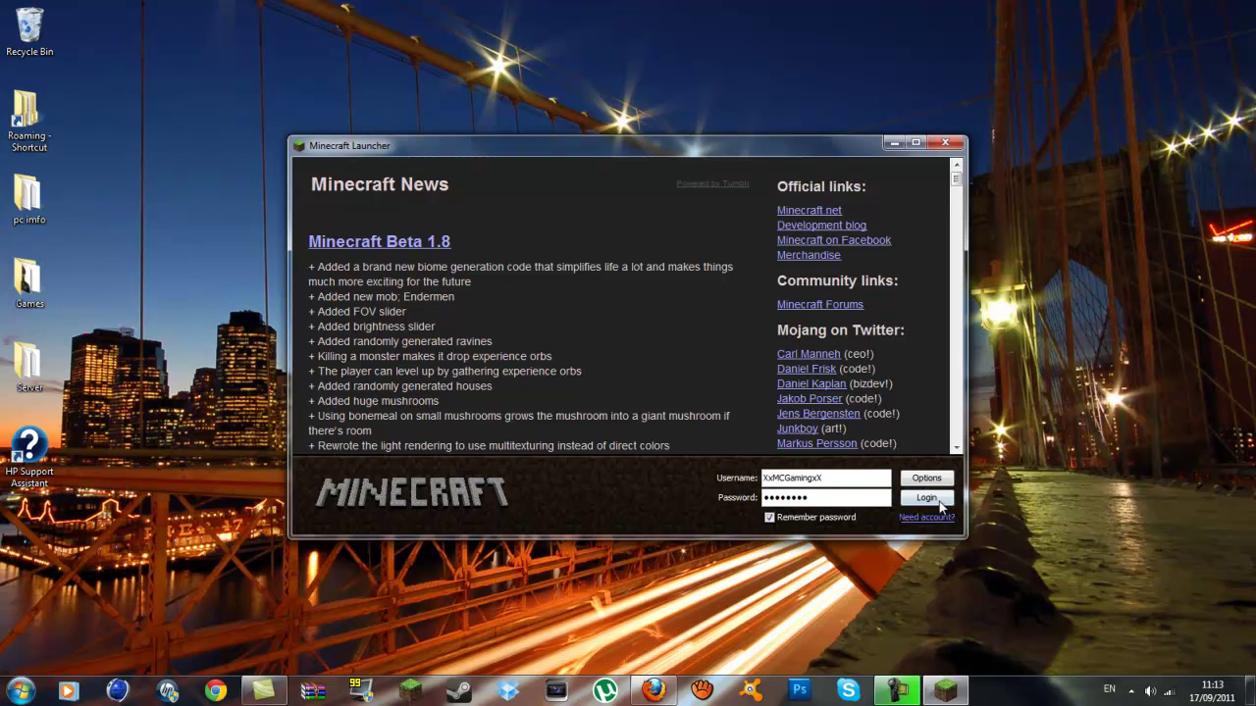
click(938, 502)
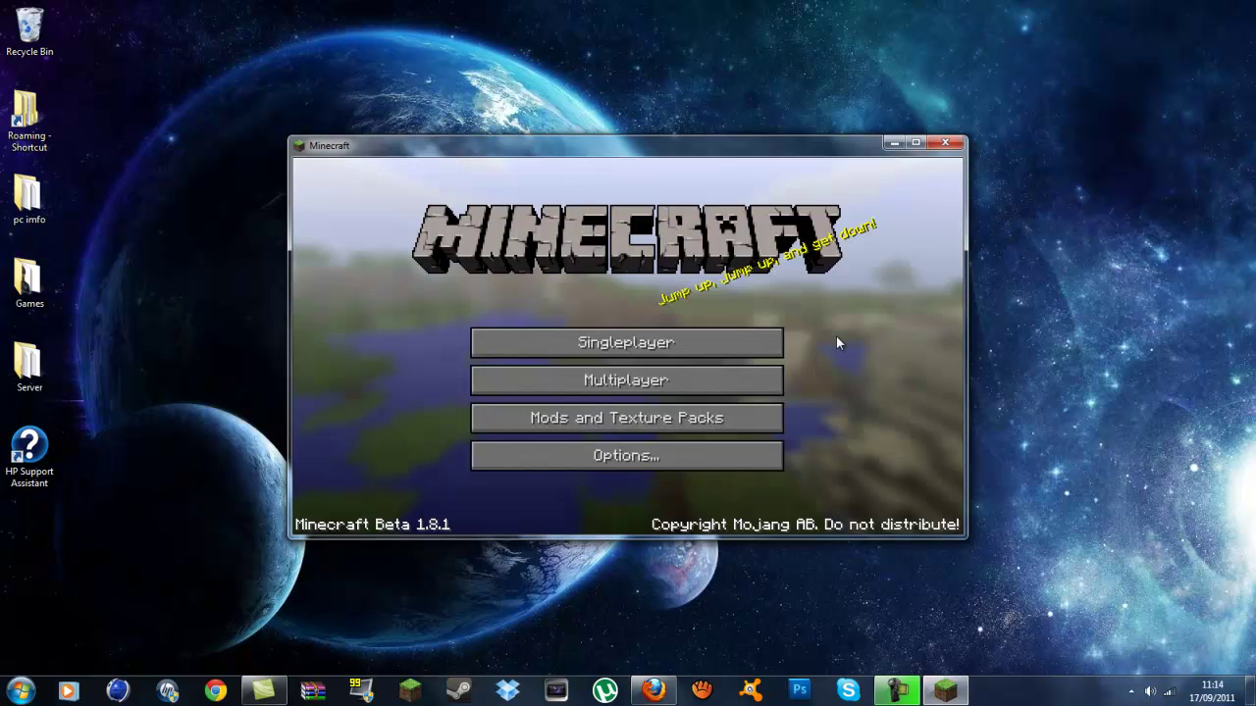
Select Gerudoku.zip as the active texture pack.
click(590, 422)
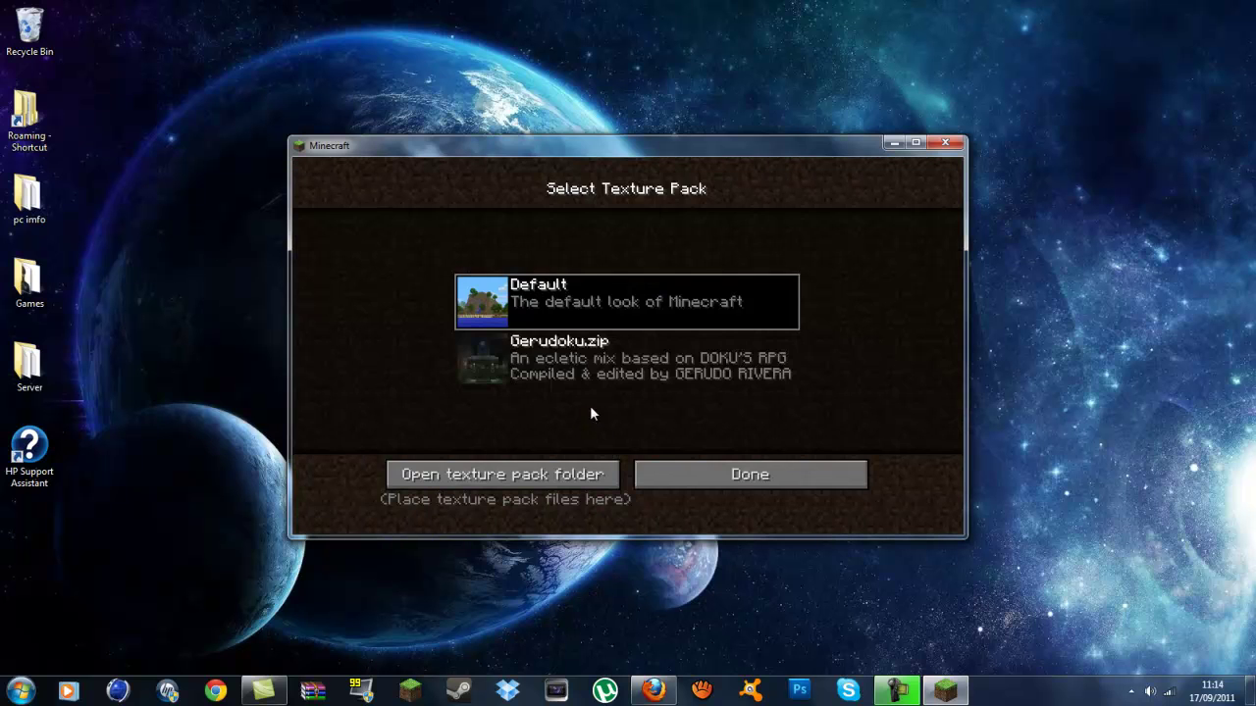
click(551, 365)
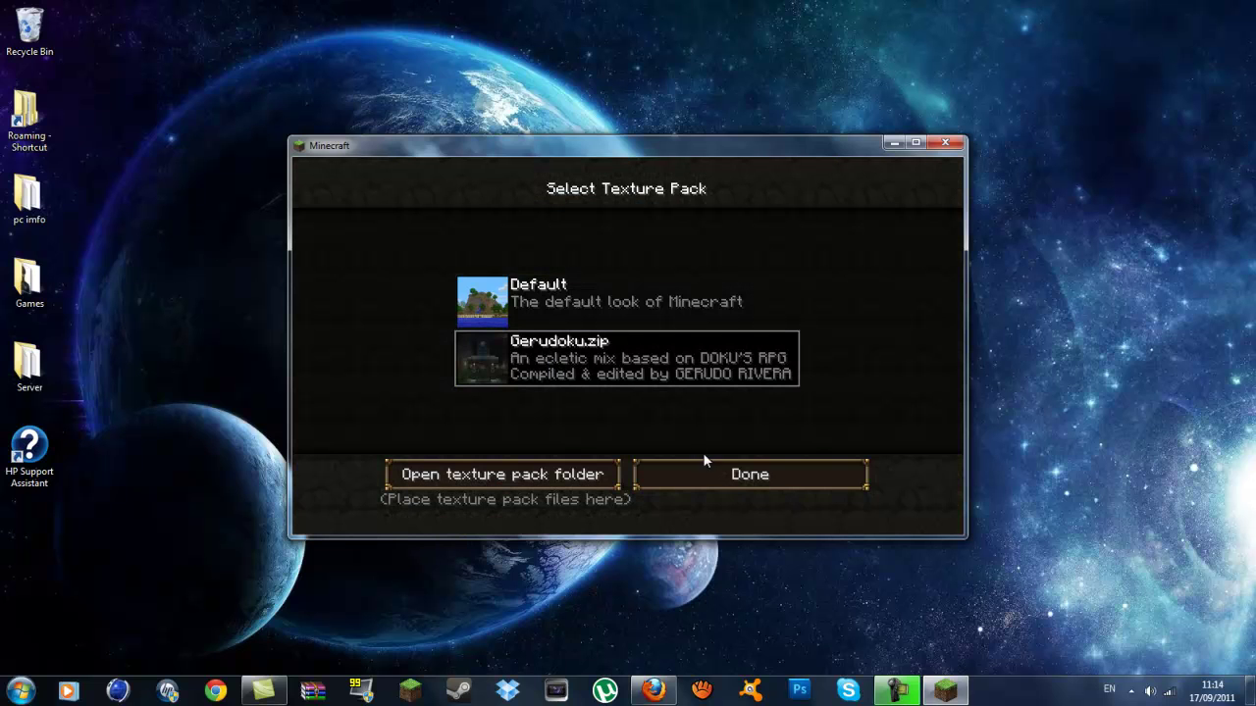
click(728, 471)
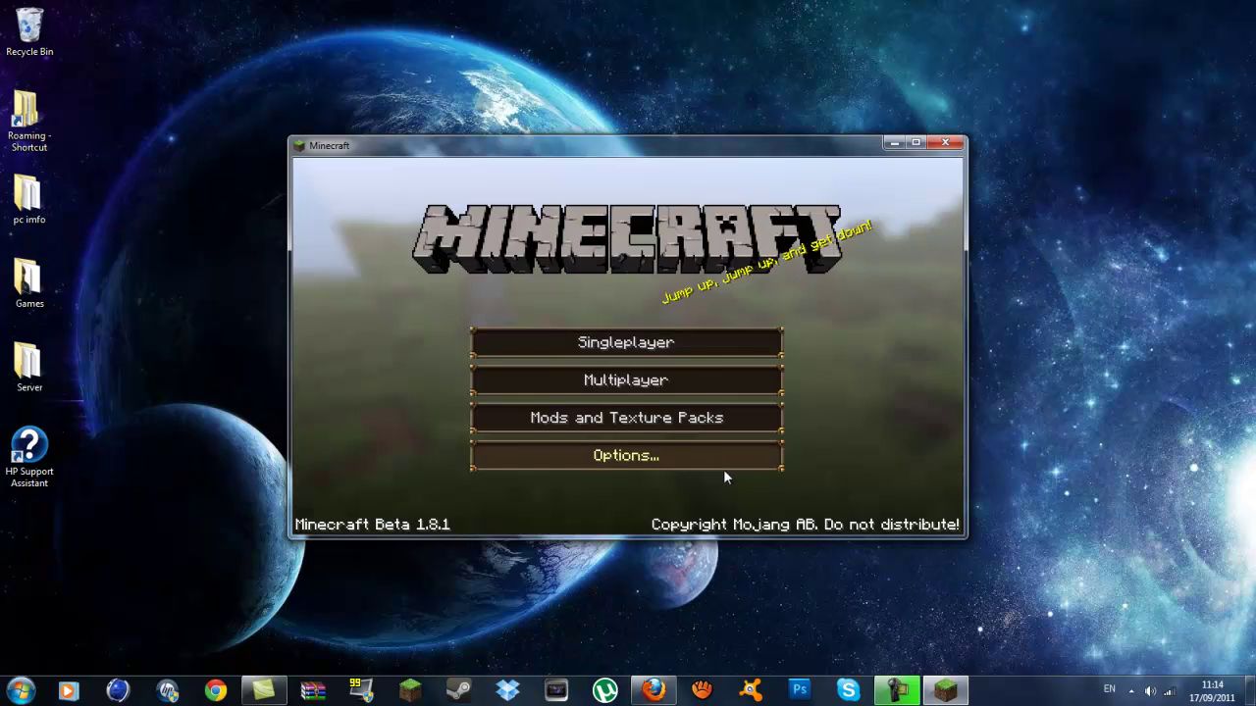
Delete the old New World save in Singleplayer and create a new world.
click(684, 353)
click(633, 337)
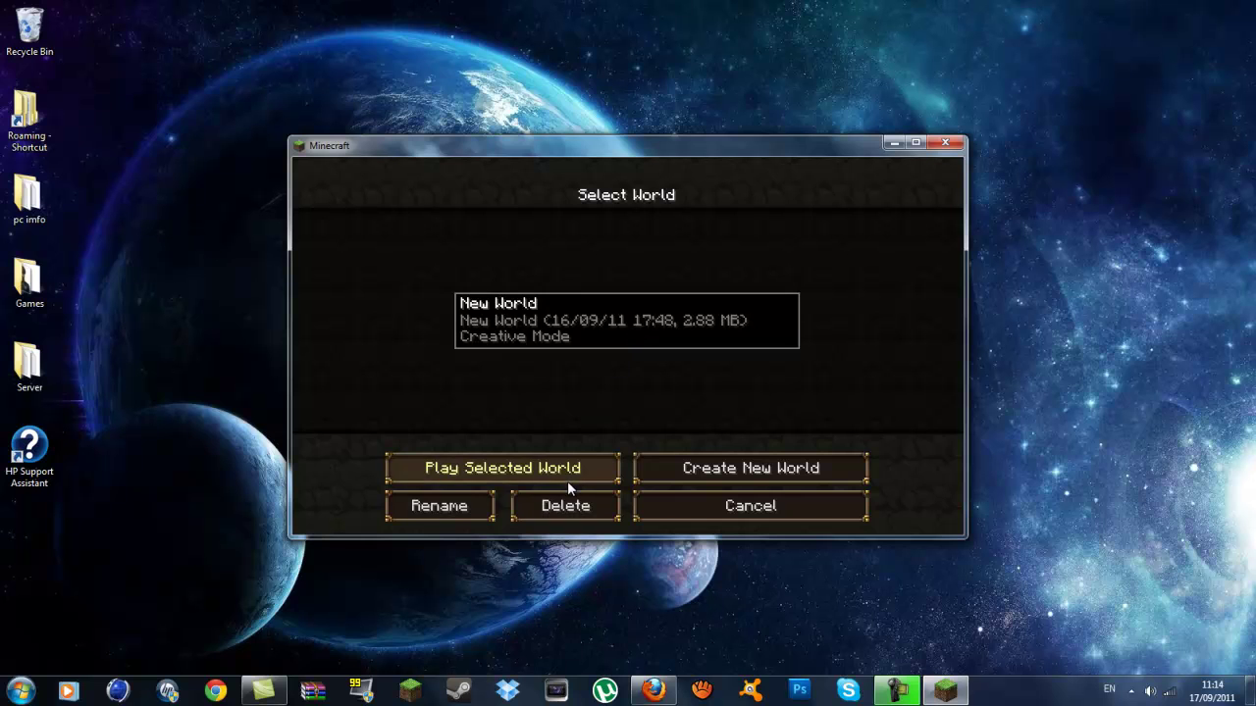
click(567, 506)
click(515, 397)
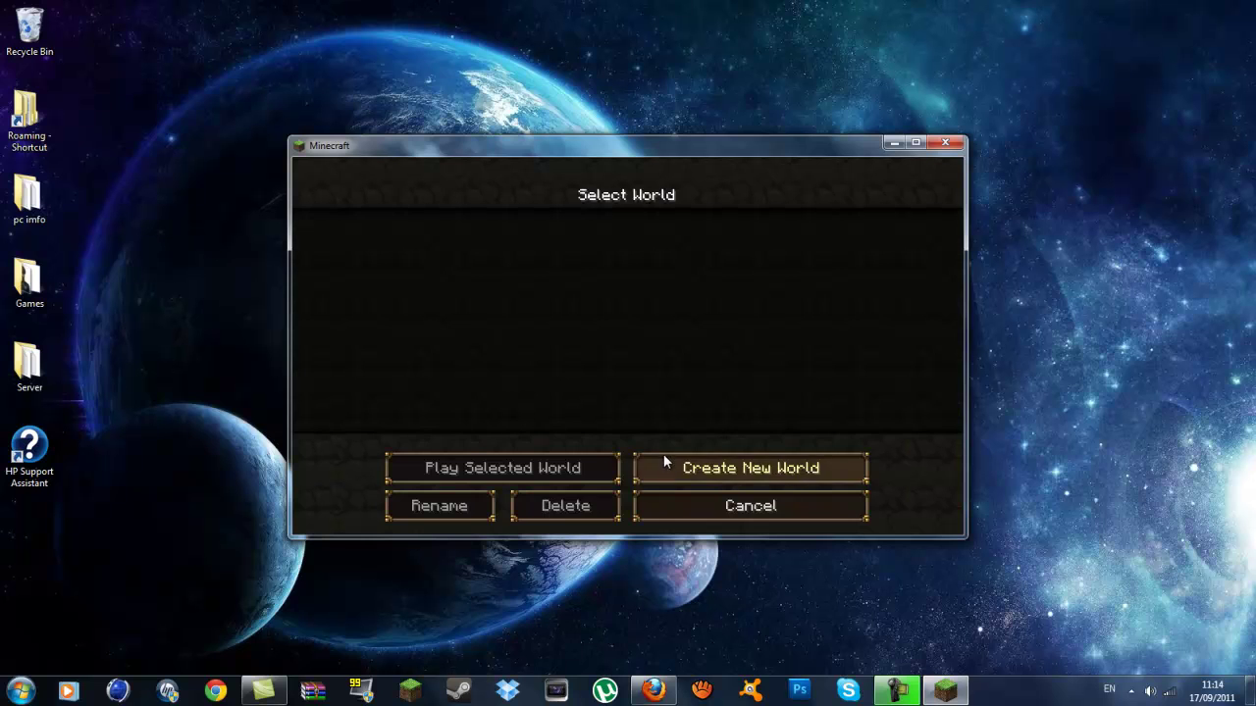
click(663, 457)
click(511, 508)
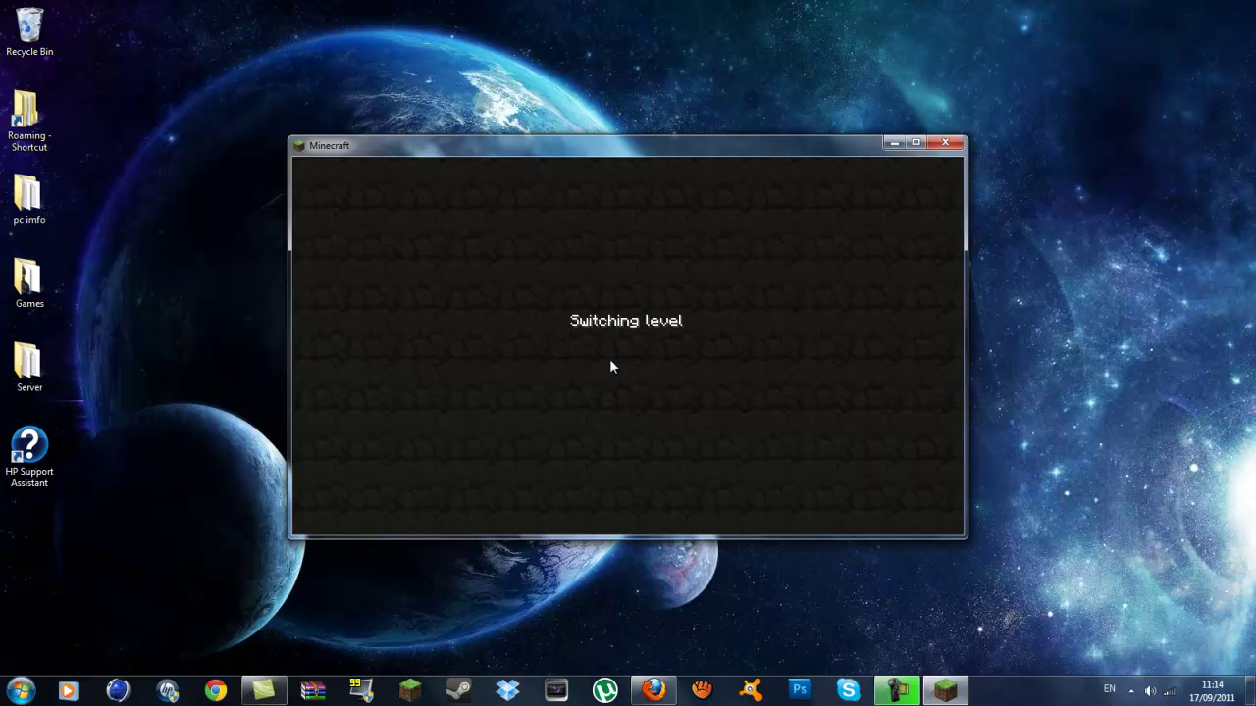